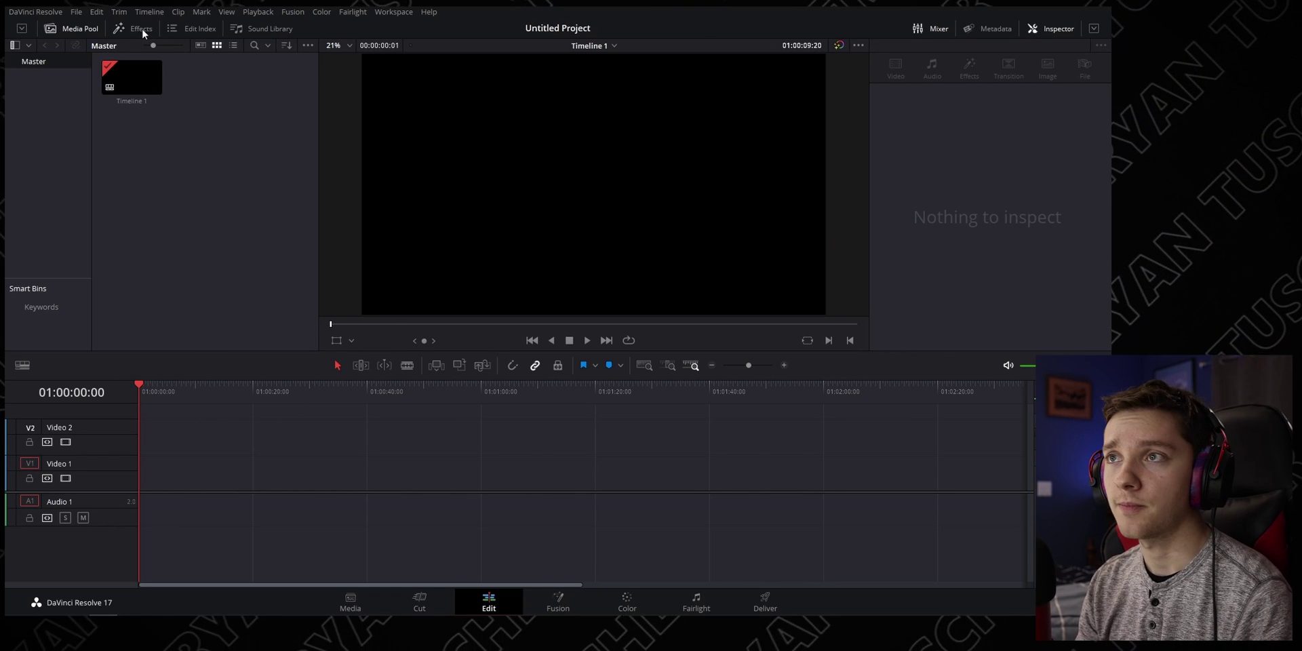
Step: Drag Text+ titles from the Effects library onto Video 1 and select the first clip
left_click(141, 27)
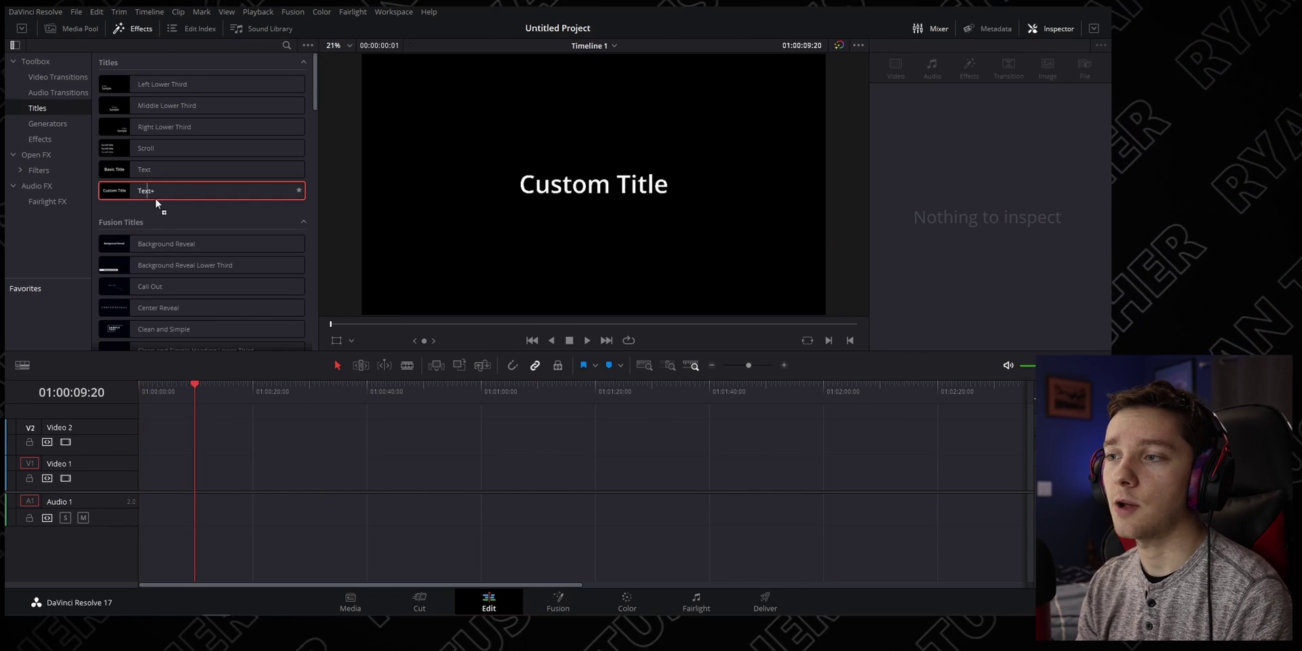
left_click_drag(156, 202, 630, 470)
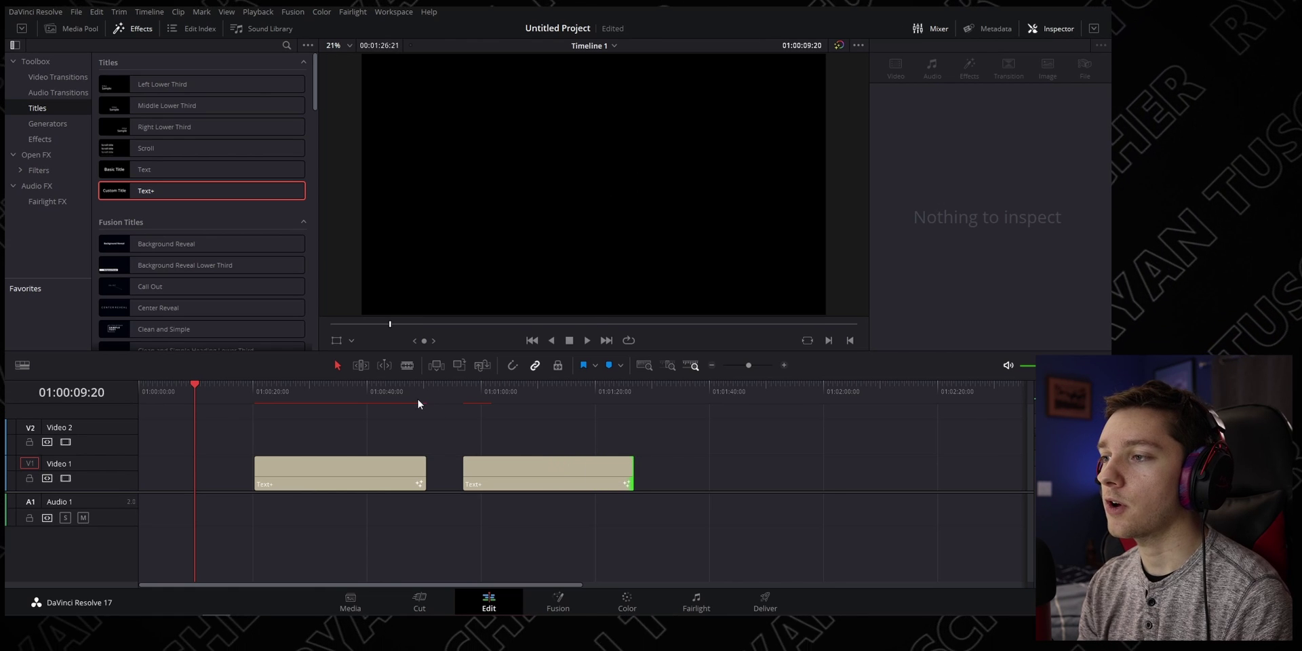
left_click(379, 465)
Step: Replace the first title's text with the expression Text(time/23.976)
scroll(882, 203, "up", 5)
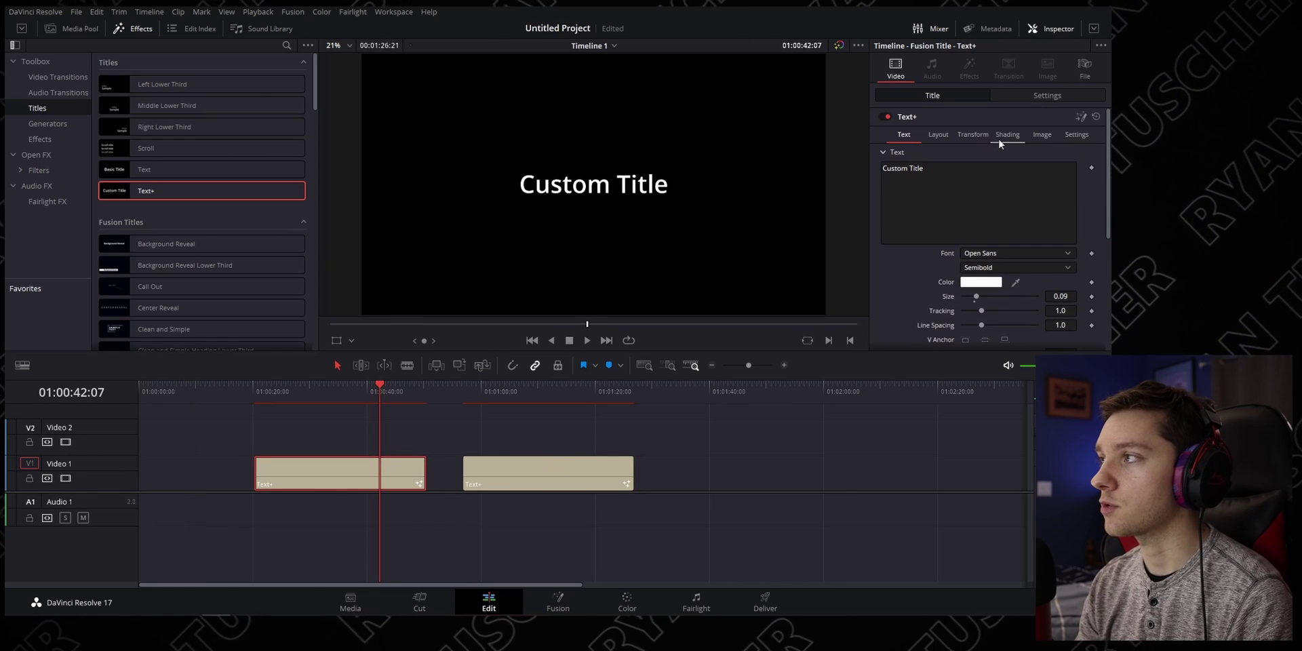
right_click(980, 190)
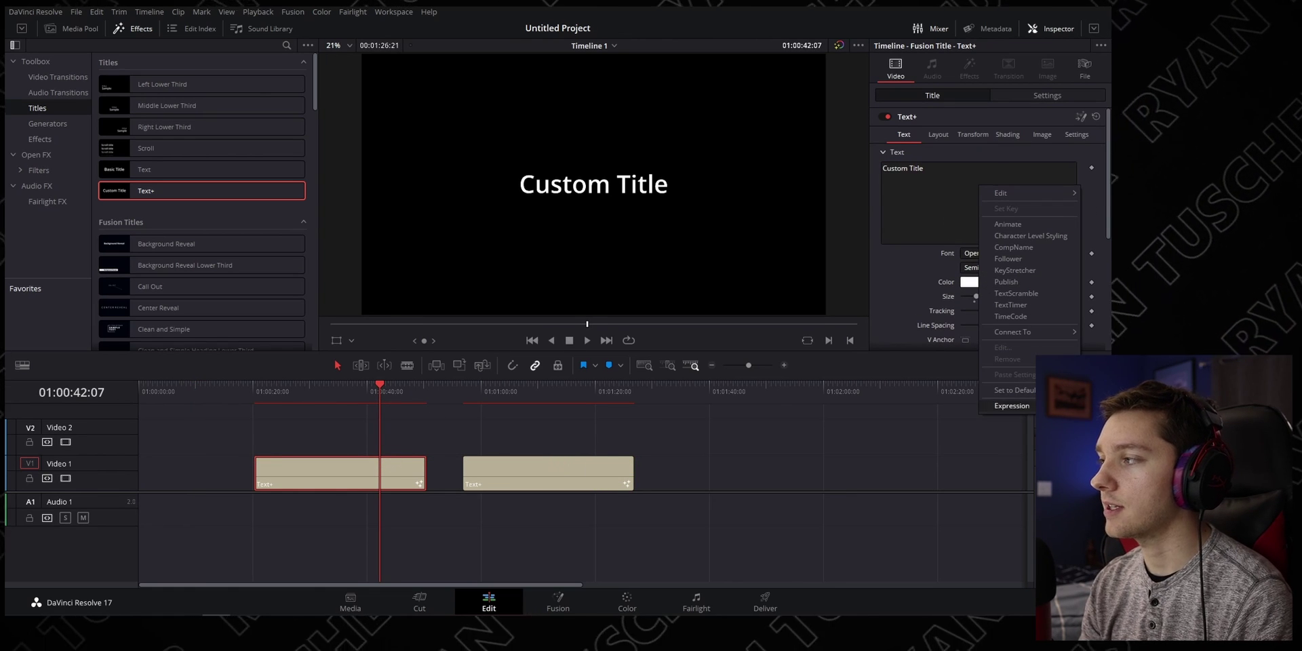
left_click(1027, 406)
left_click(942, 253)
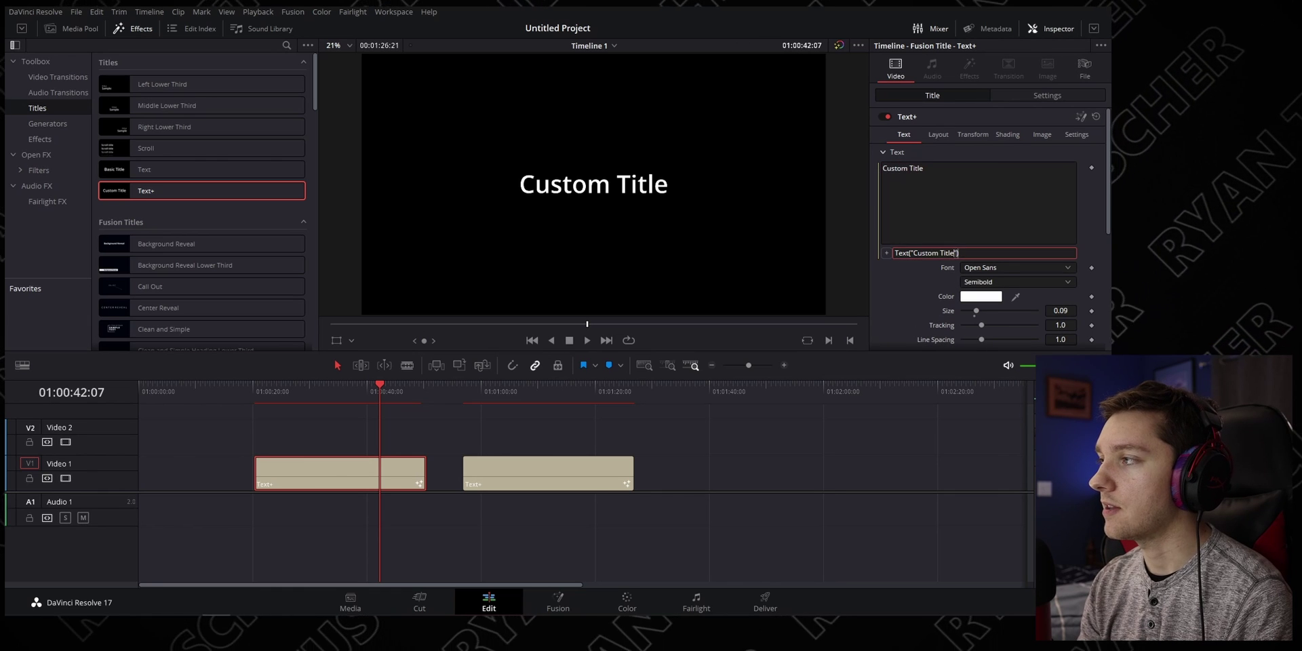
left_click_drag(959, 253, 912, 253)
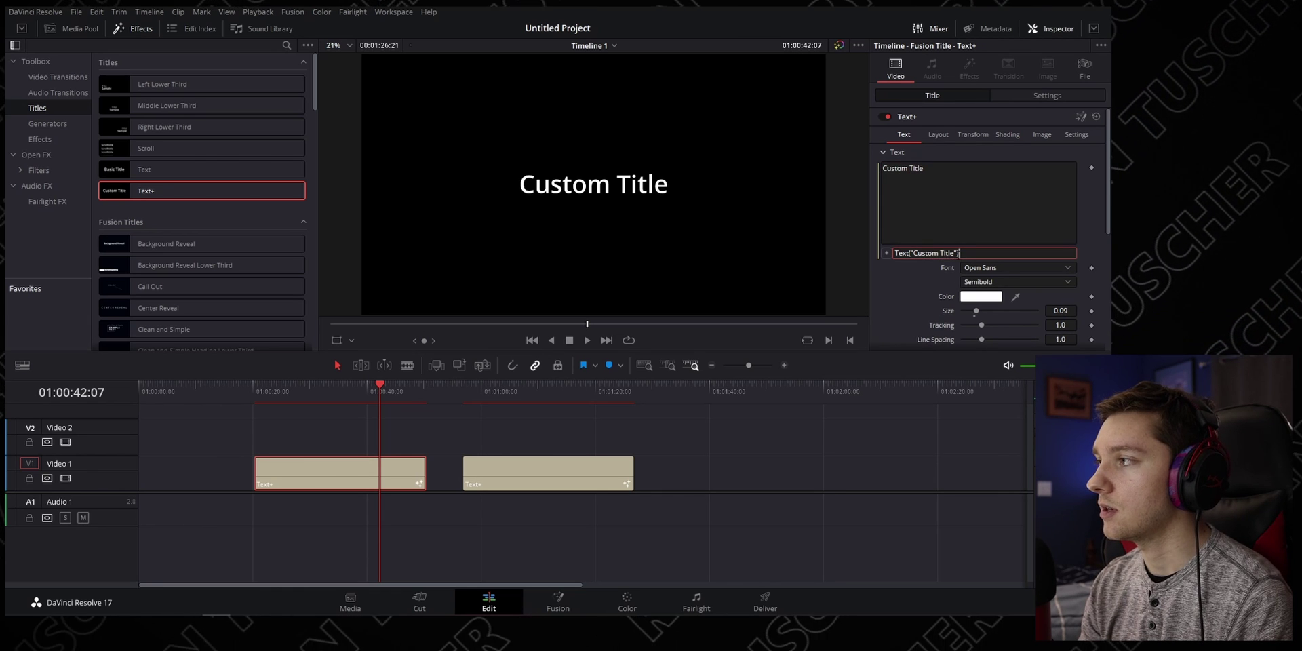
type("time/23.976")
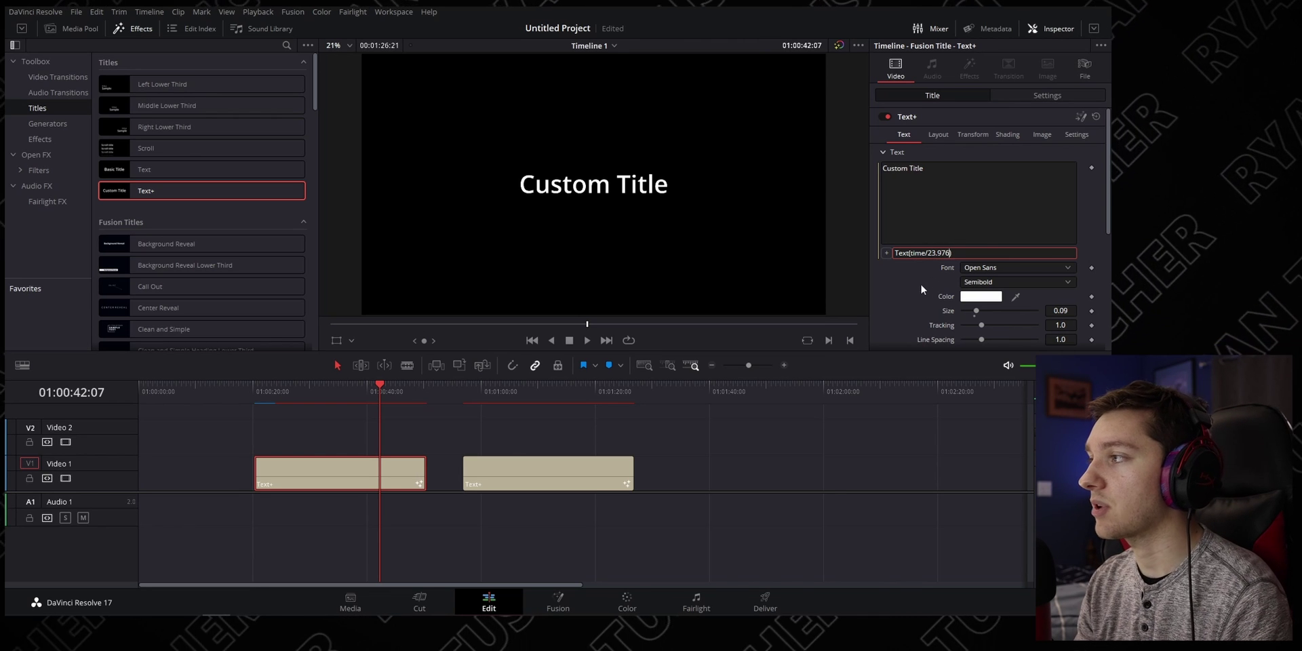
Step: Trim the timer to three decimals with Write On End 0.344, anchor it left, and play it back
left_click(355, 392)
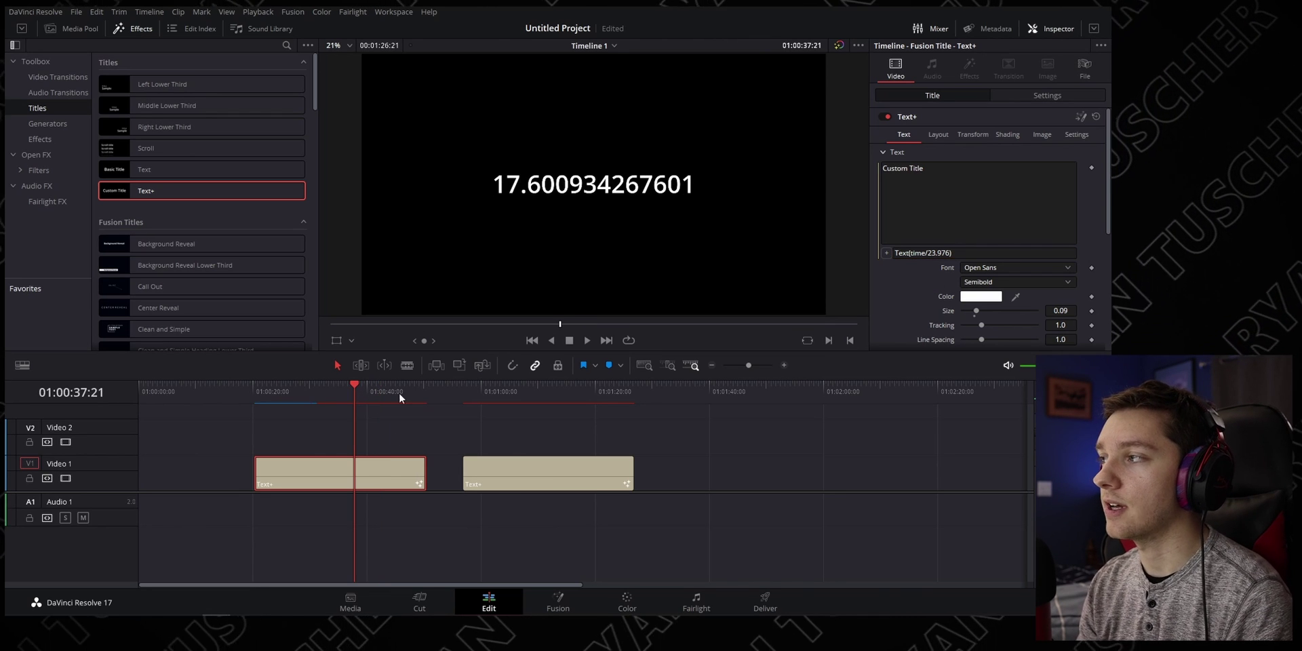
scroll(941, 282, "down", 3)
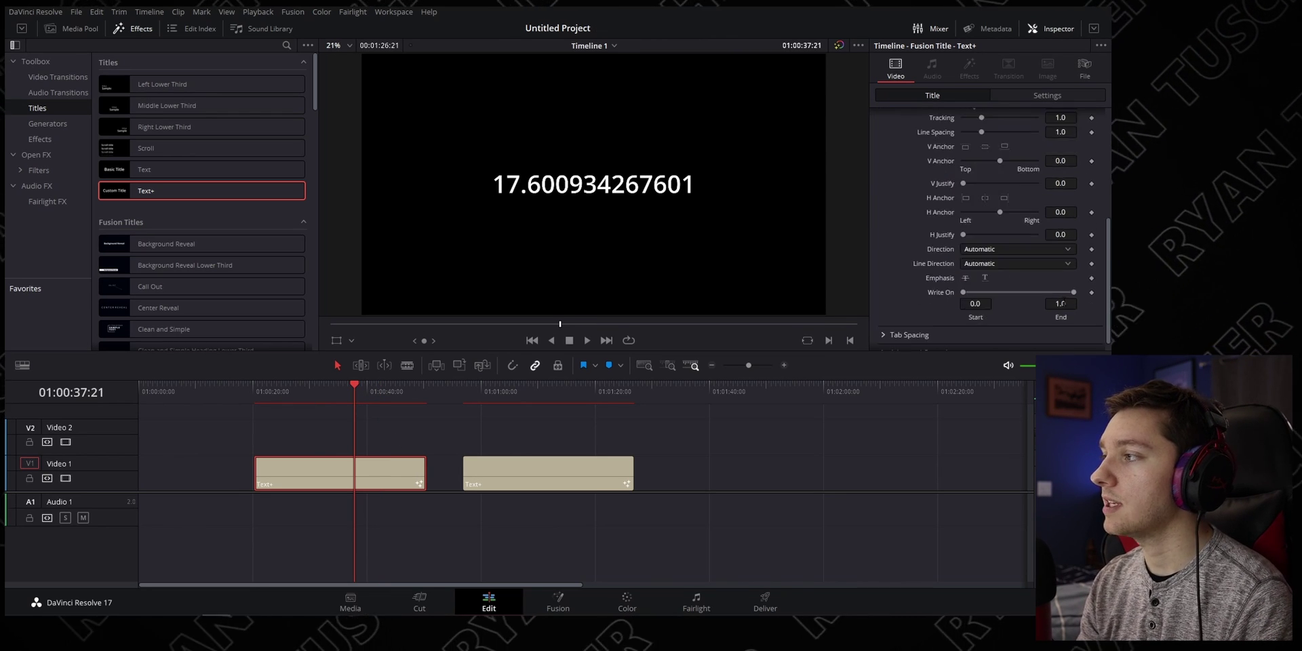
scroll(1030, 286, "down", 2)
left_click_drag(1073, 291, 1005, 293)
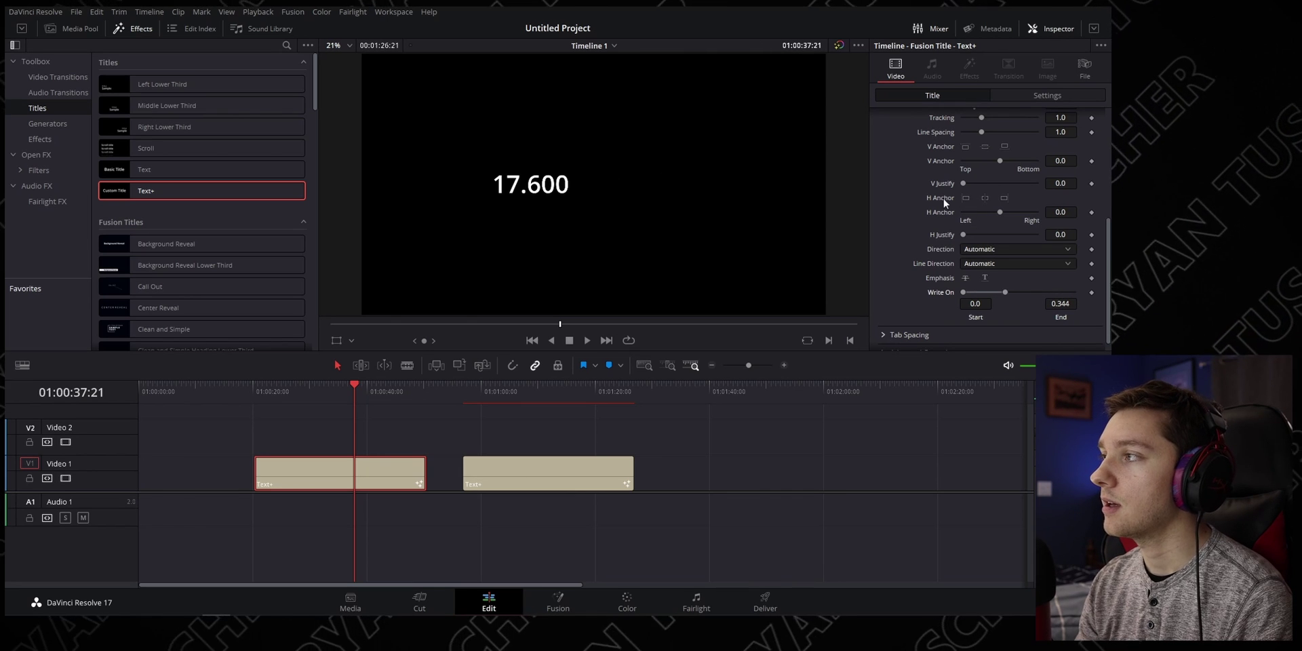
left_click(967, 197)
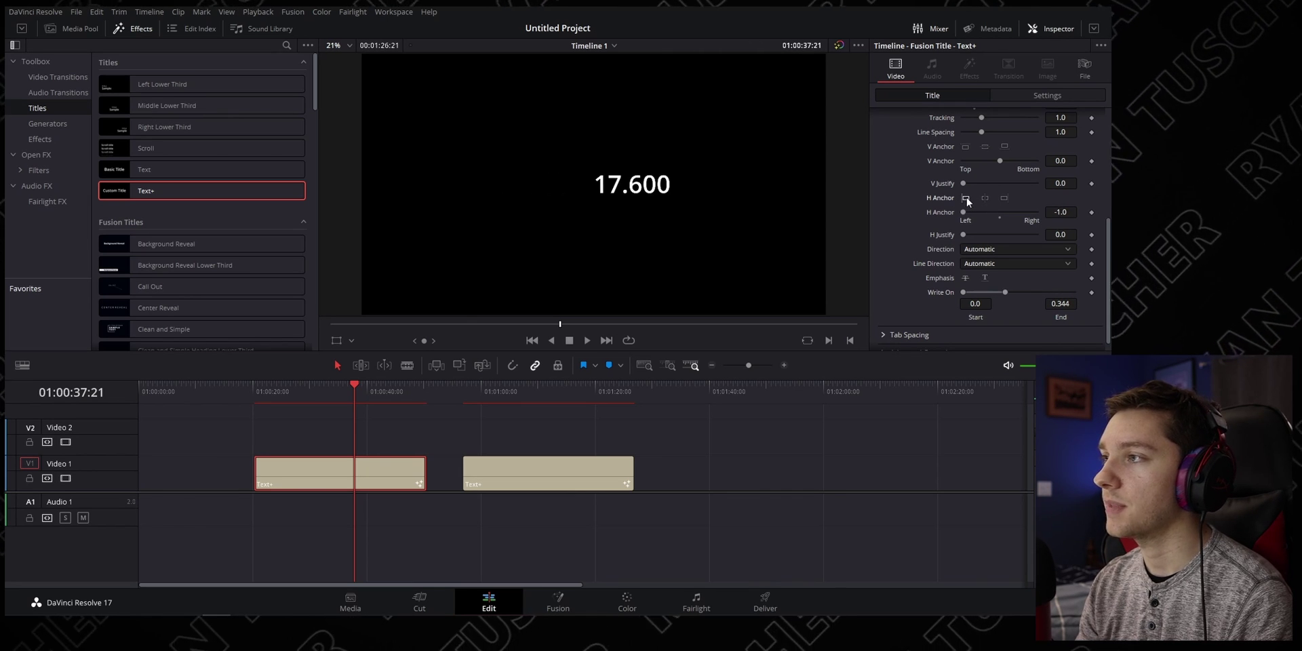
left_click(376, 383)
key("space")
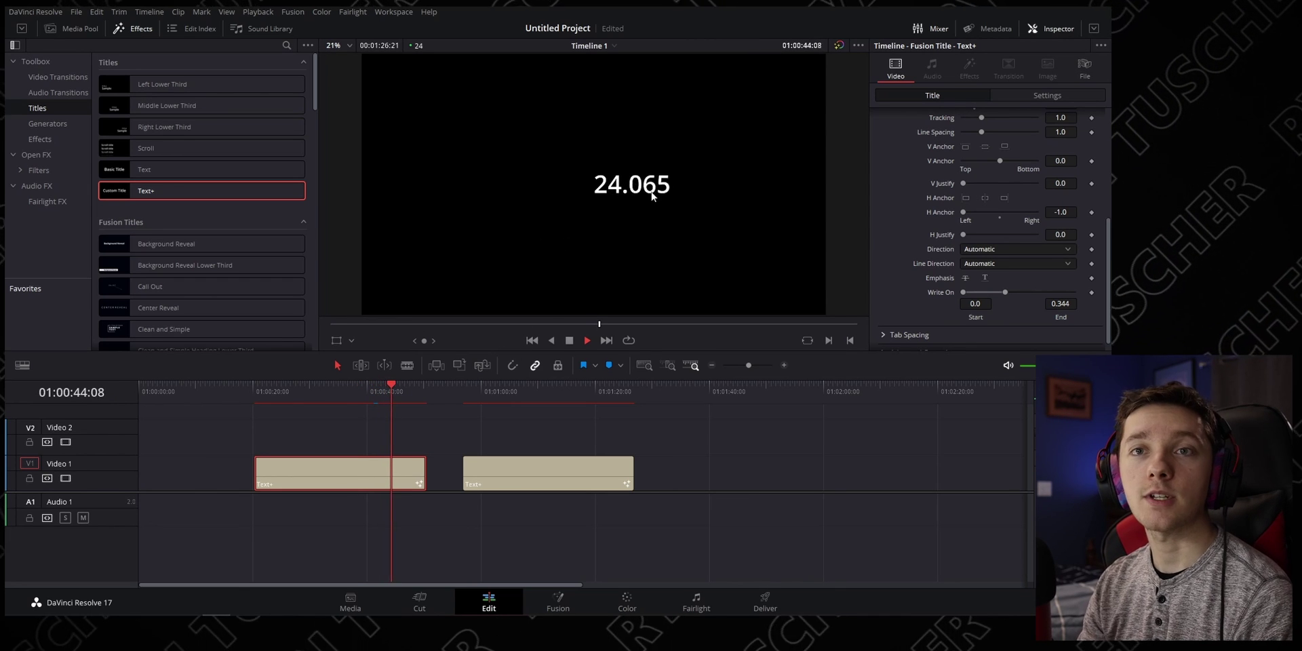
Step: Set the second Text+ clip's text to TimeCode
left_click(537, 384)
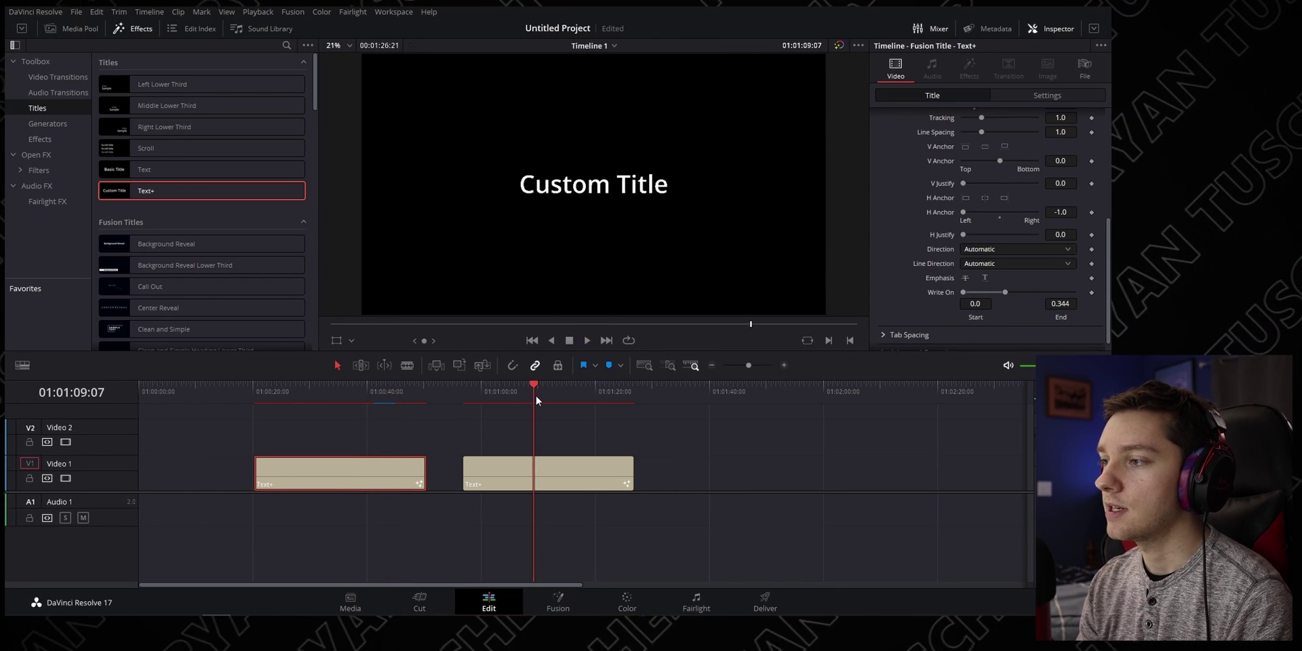
left_click(560, 473)
scroll(1028, 229, "up", 5)
right_click(1026, 228)
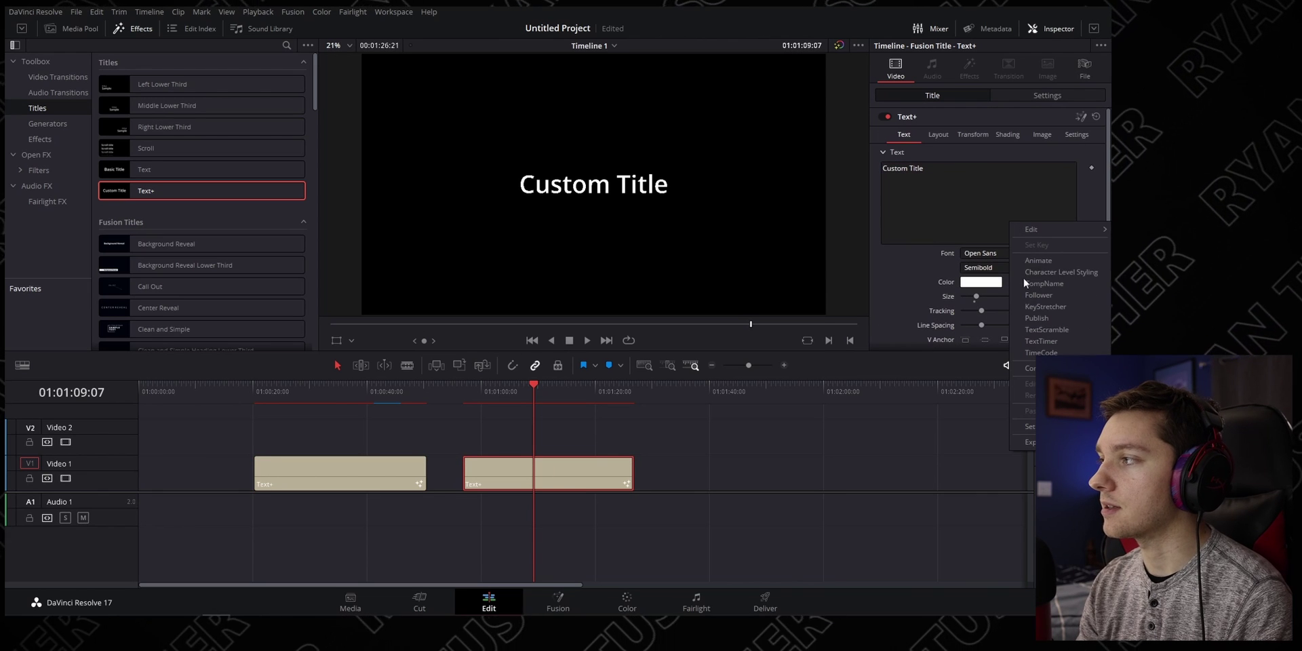
left_click(1040, 352)
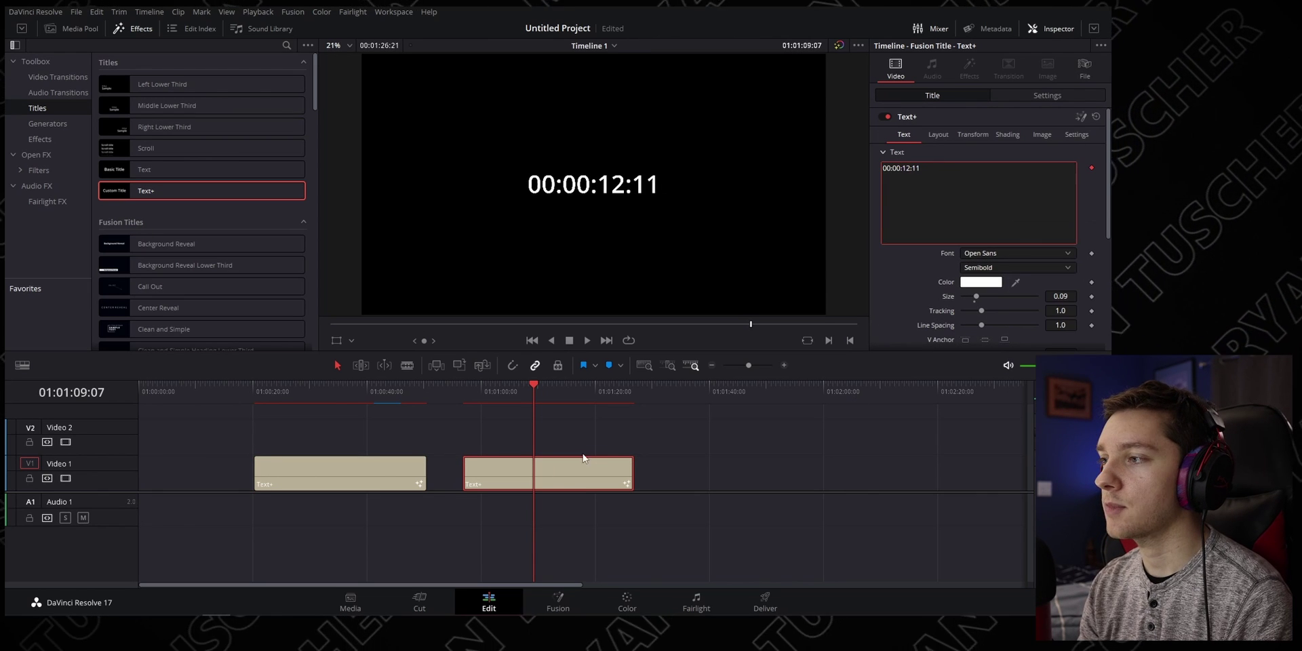
Step: Preview the timecode clip, then play the first clip's seconds timer
left_click(553, 407)
left_click(546, 385)
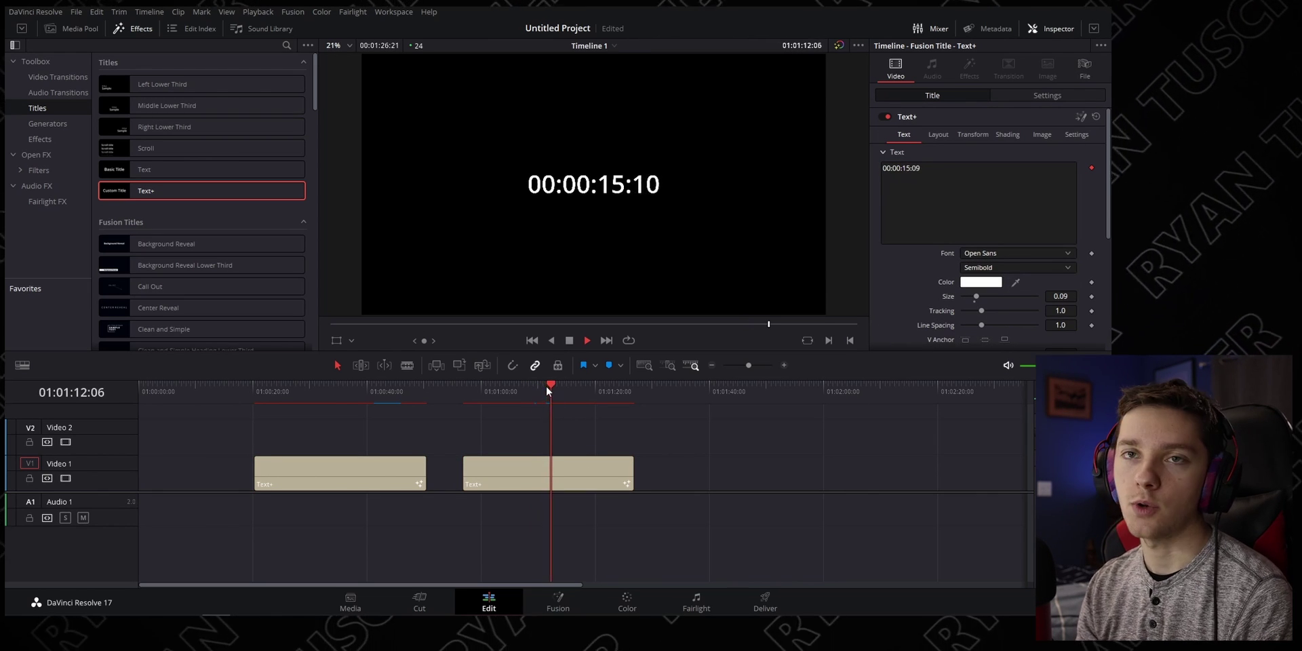
key("space")
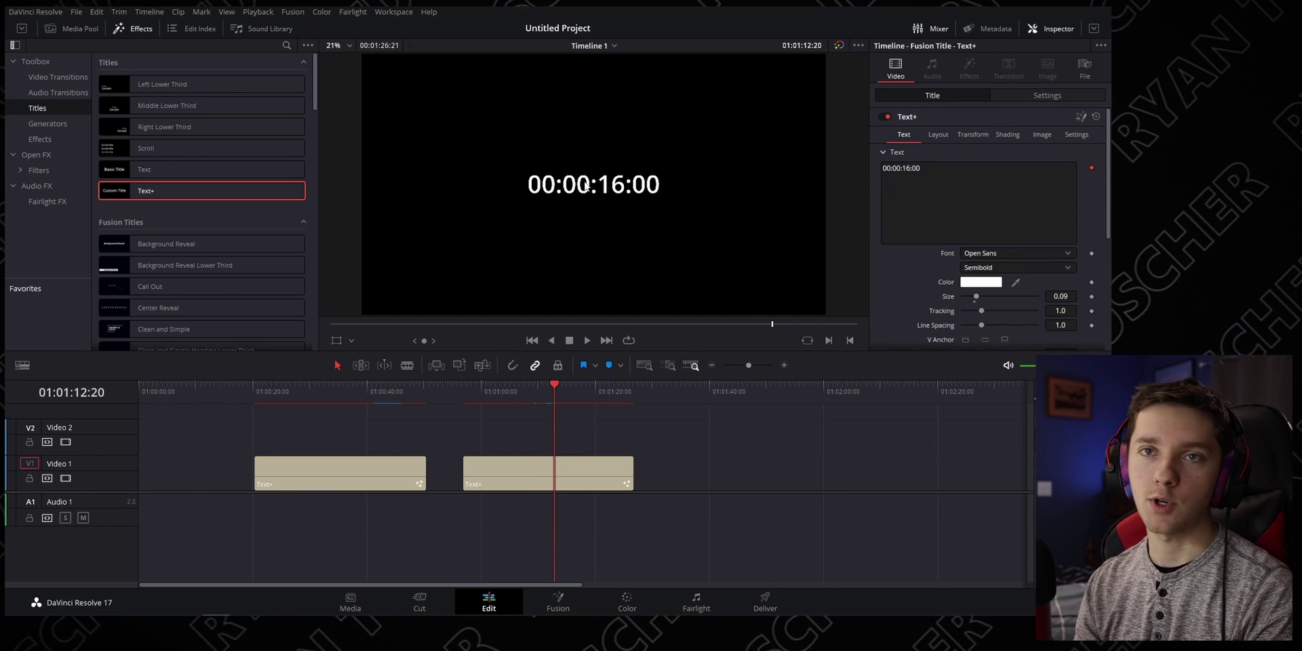
left_click(315, 390)
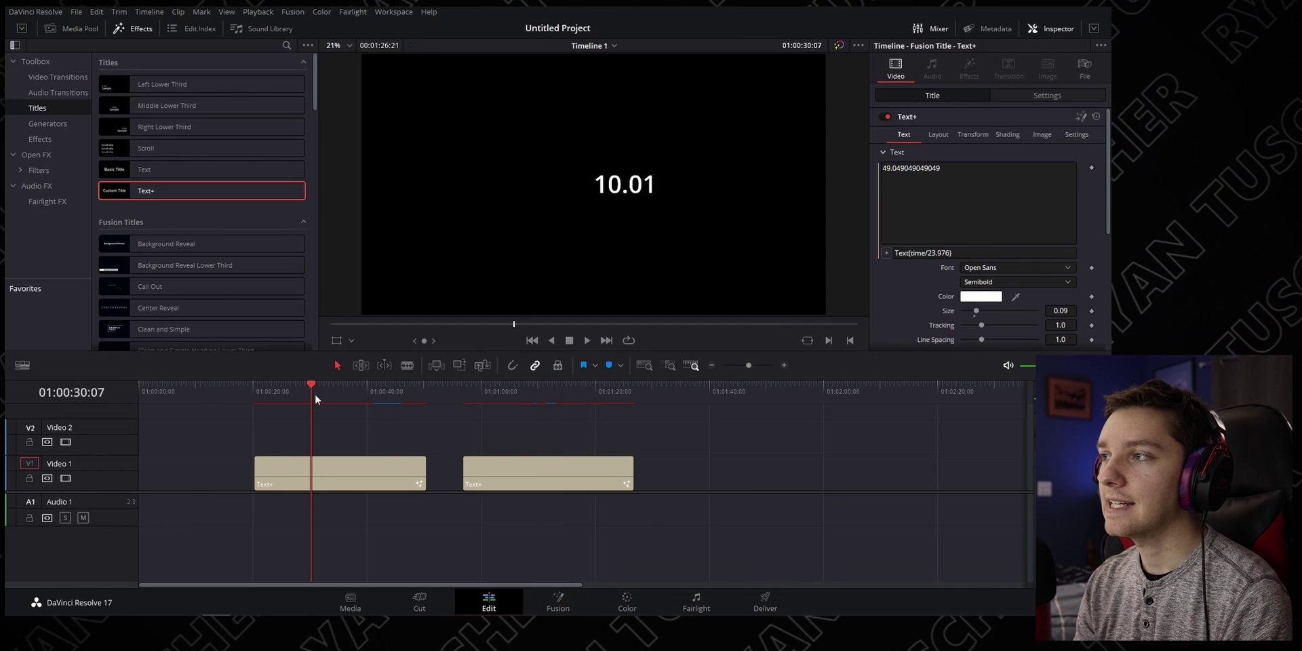
key("space")
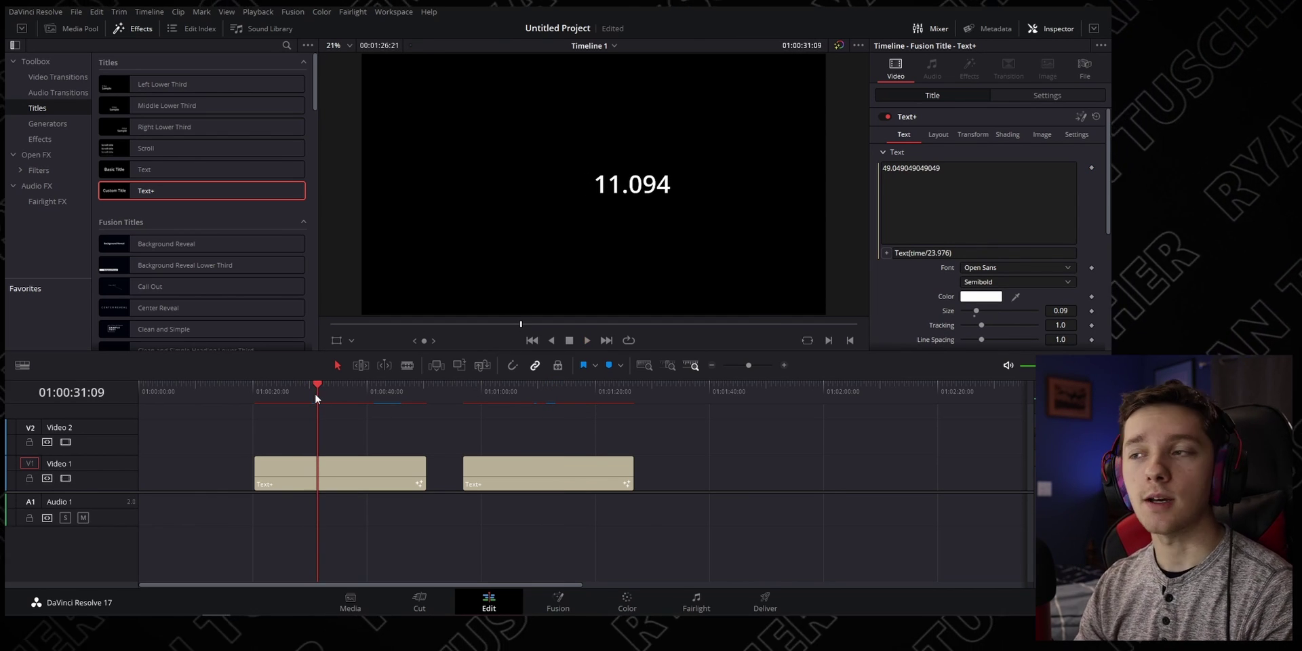
Step: Make the first Text+ clip a compound clip named 'Timer'
right_click(353, 468)
mouse_move(410, 437)
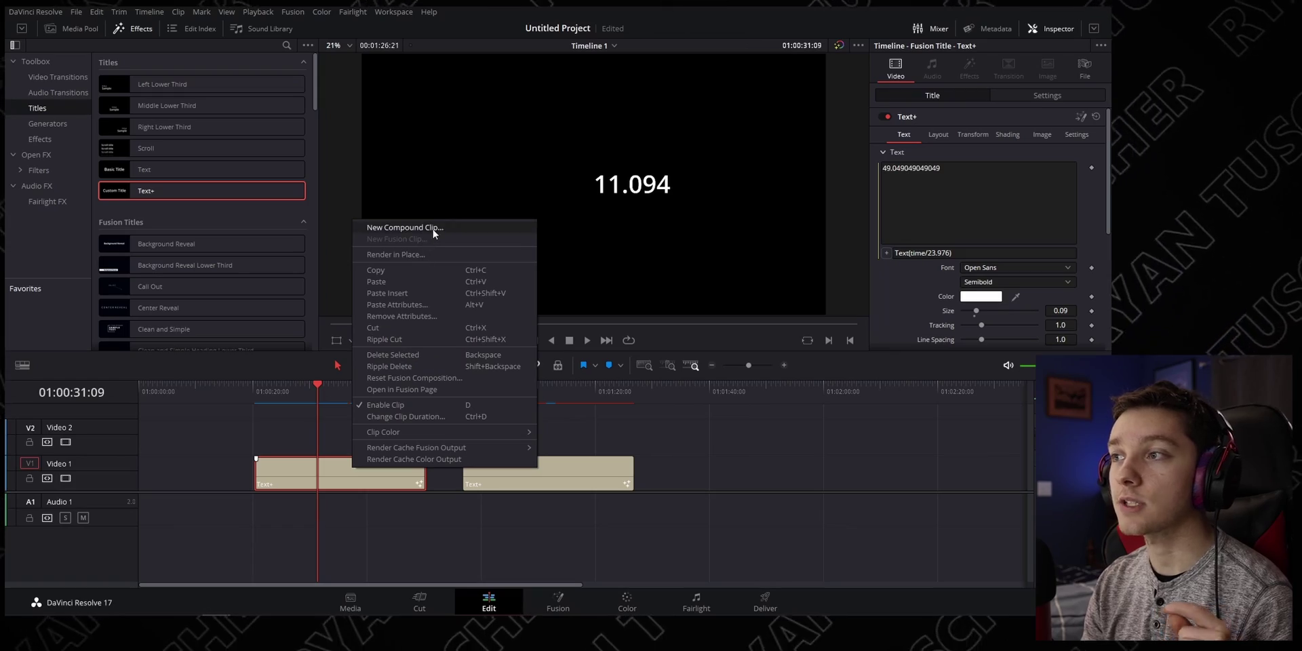
right_click(347, 472)
right_click(347, 472)
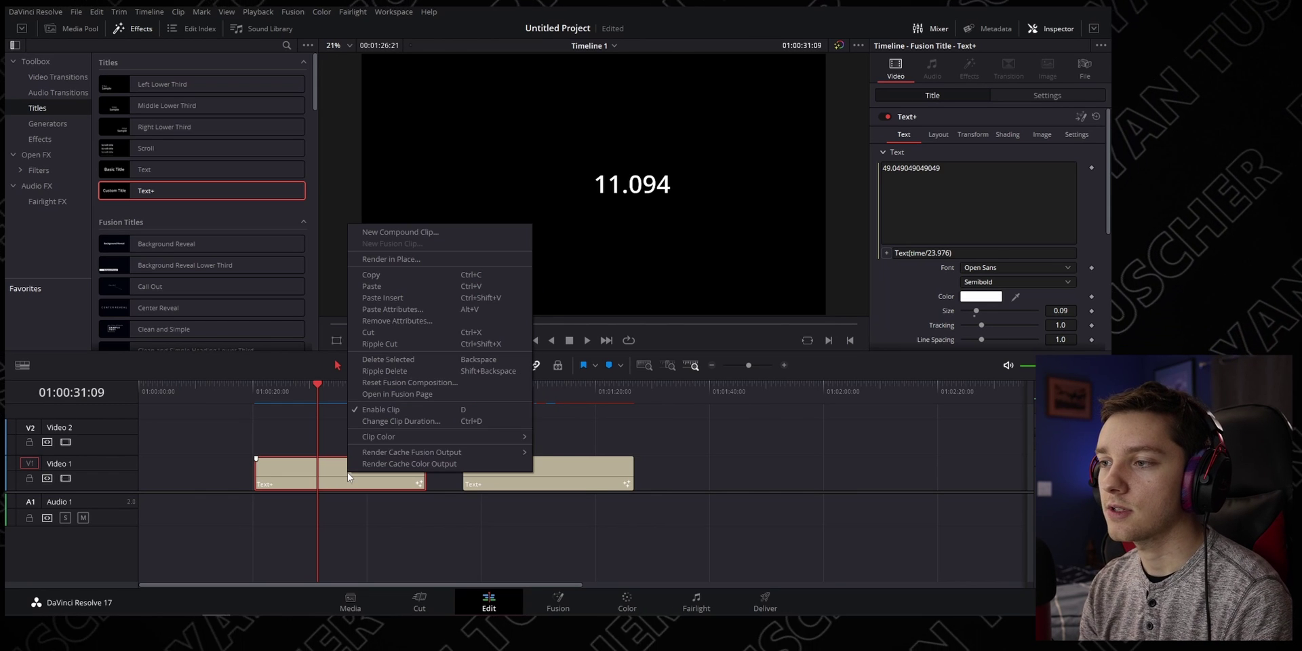
left_click(418, 232)
type("Timer")
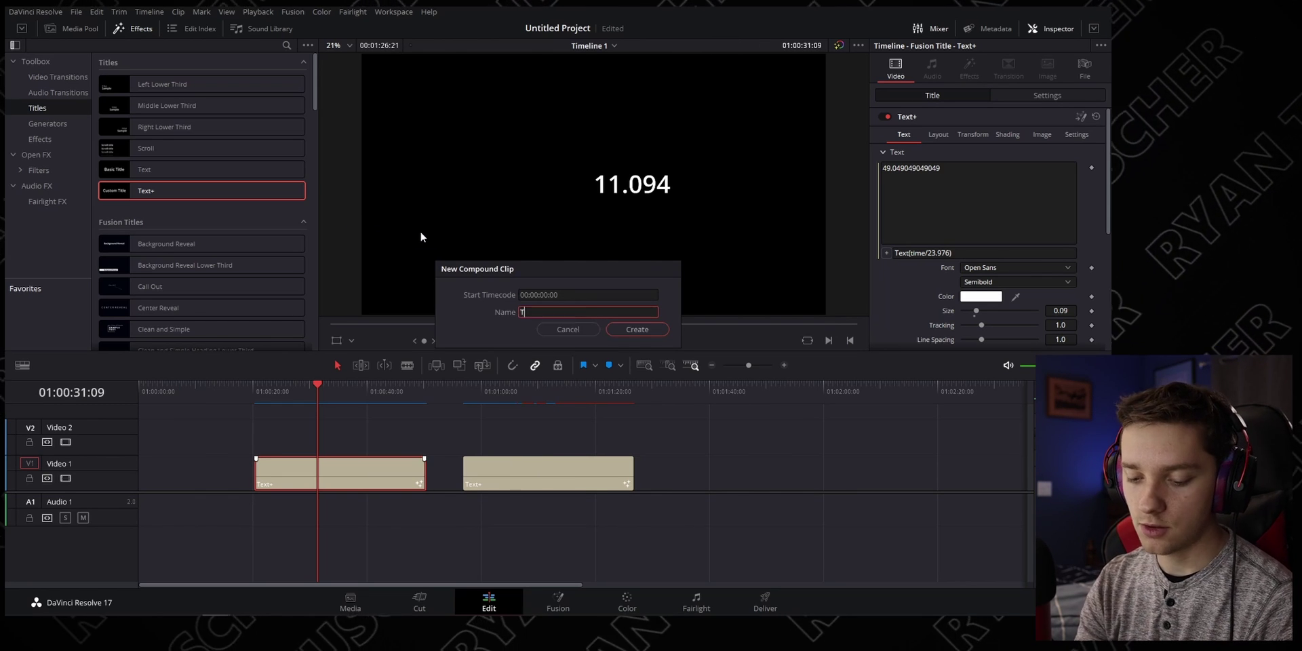
left_click(637, 329)
Step: Make the second Text+ clip a compound clip named 'Timer 2'
left_click(556, 477)
right_click(556, 479)
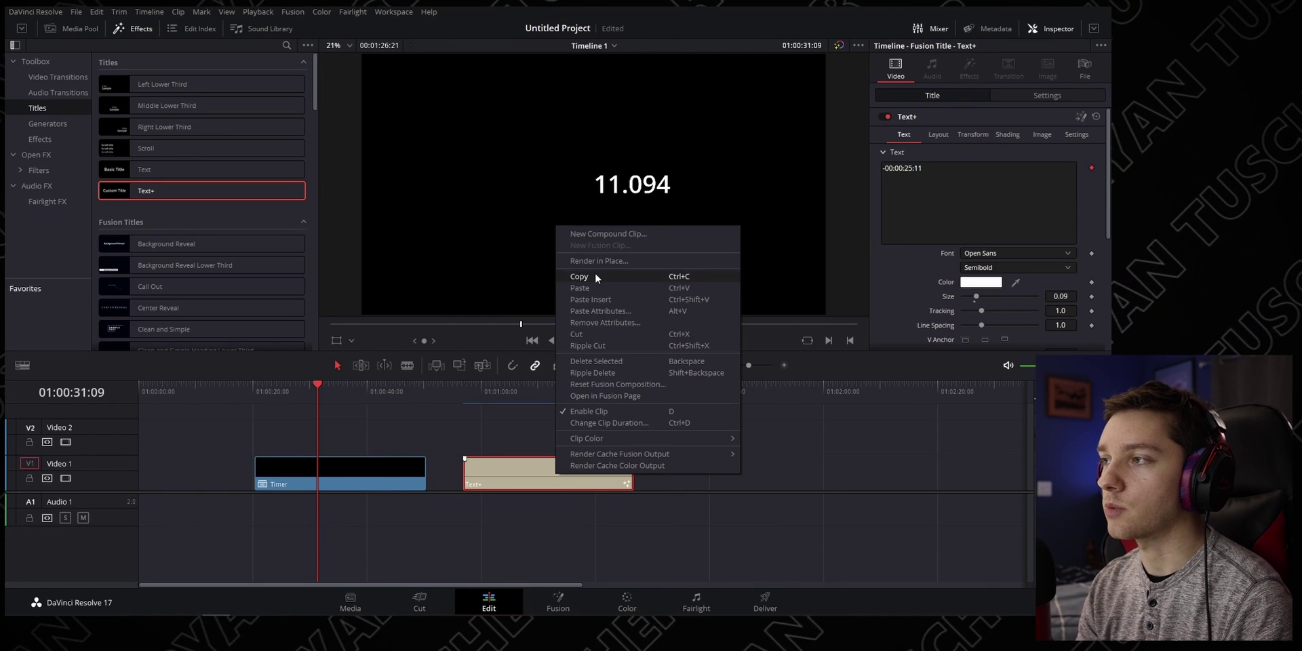
left_click(599, 235)
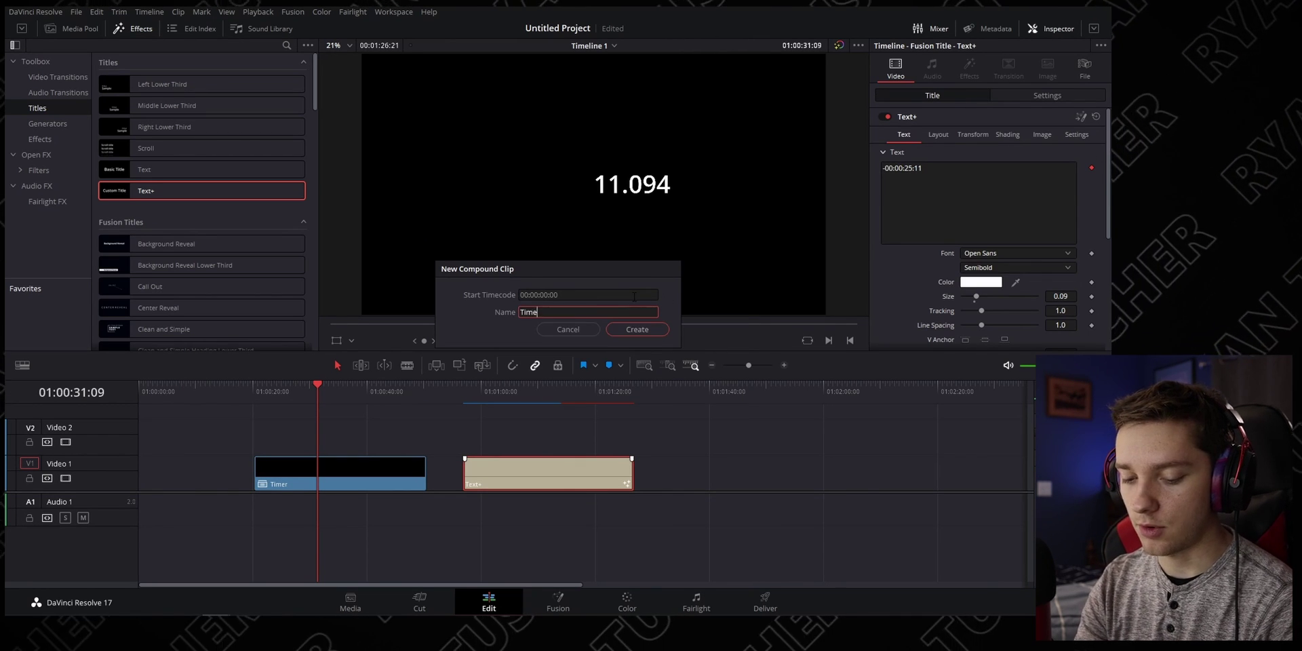
left_click(637, 329)
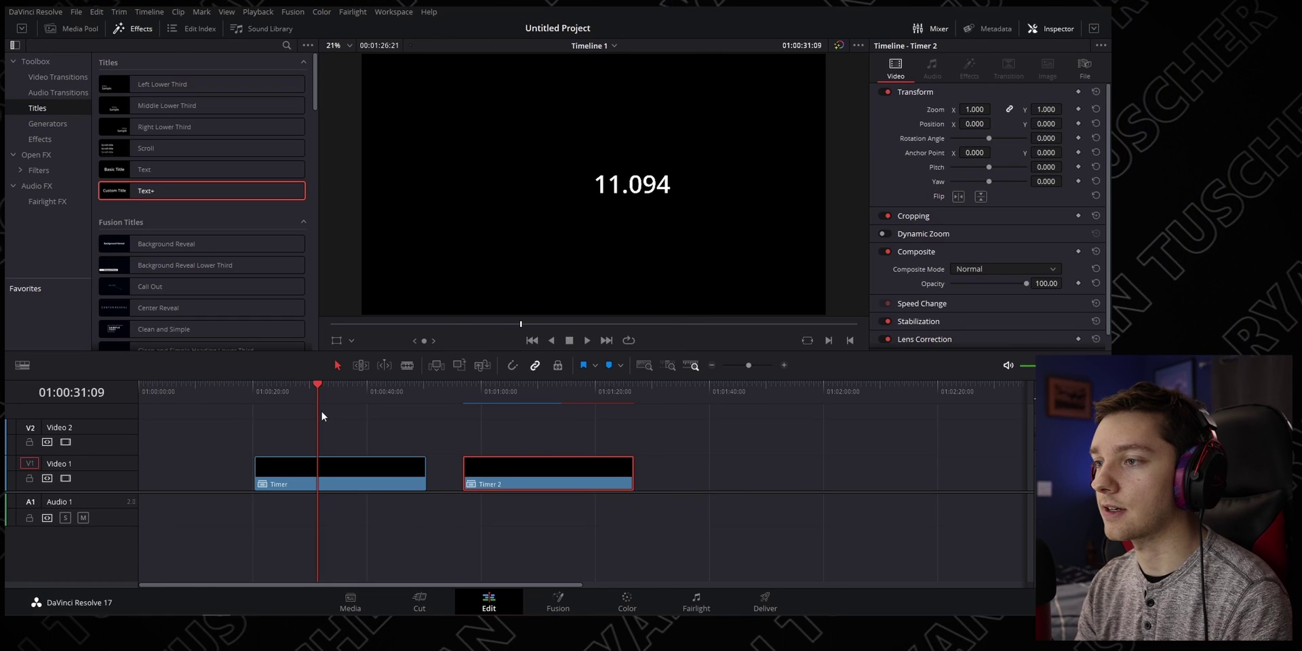
left_click(288, 396)
Step: Reverse the speed of the Timer compound clip
left_click(319, 470)
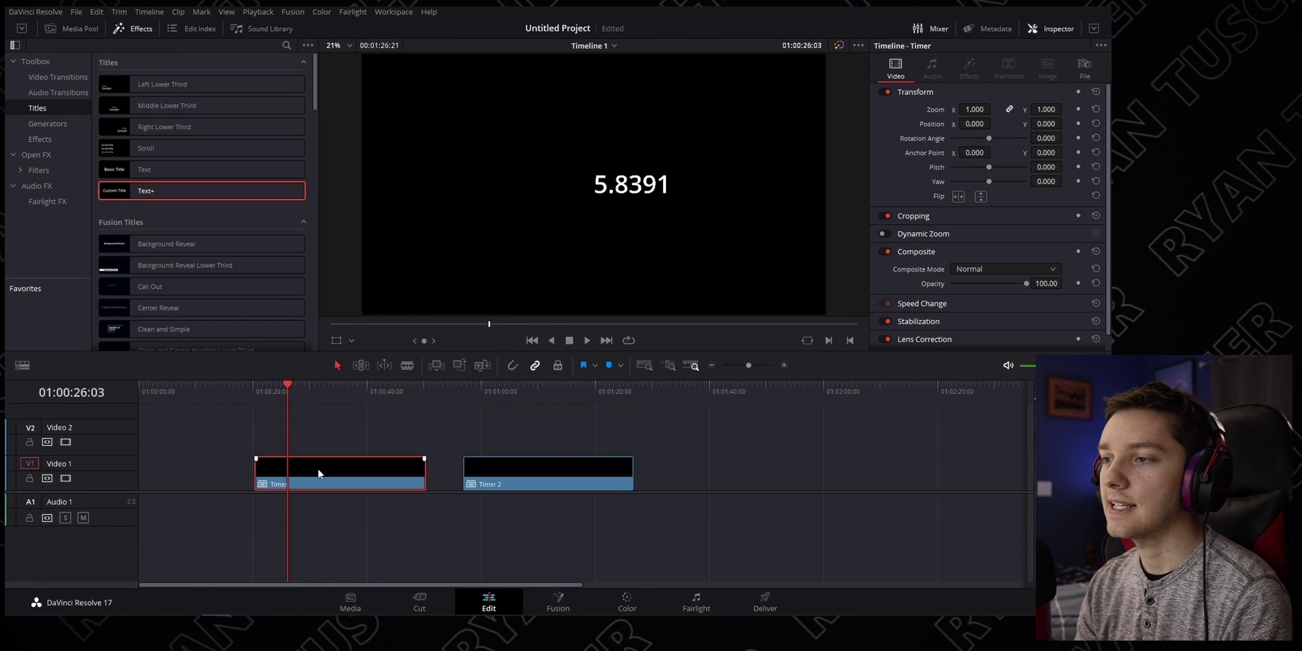
right_click(348, 471)
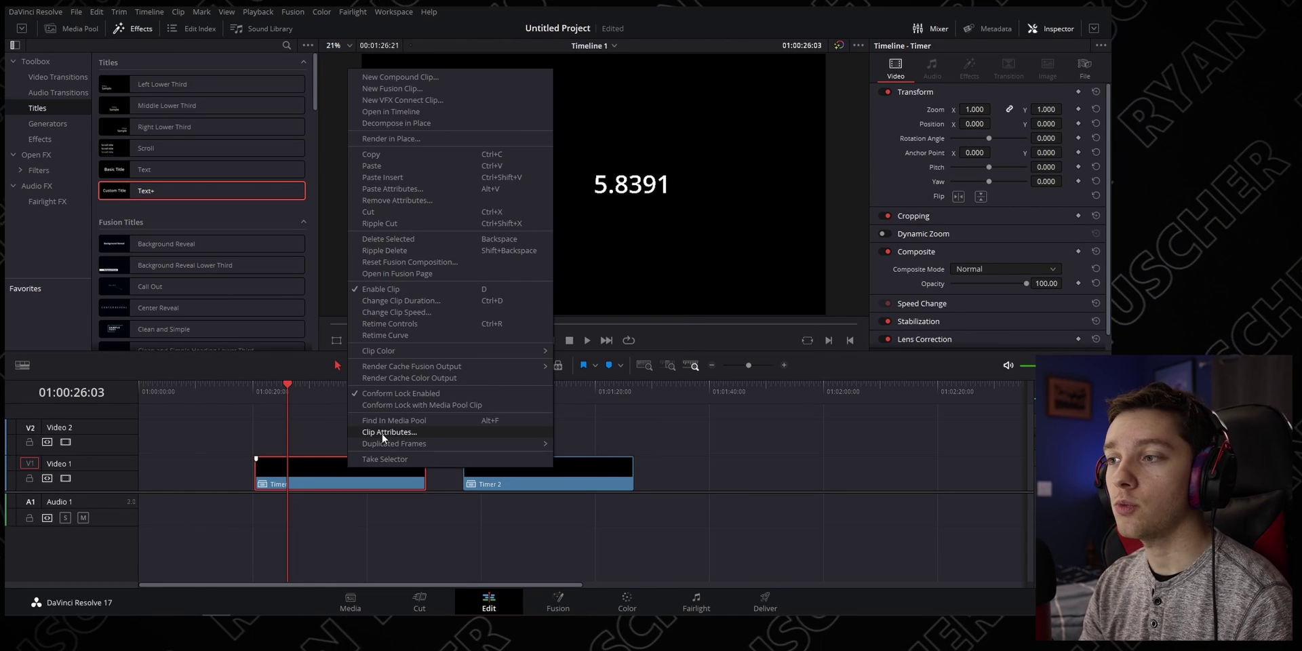
left_click(413, 312)
left_click(434, 426)
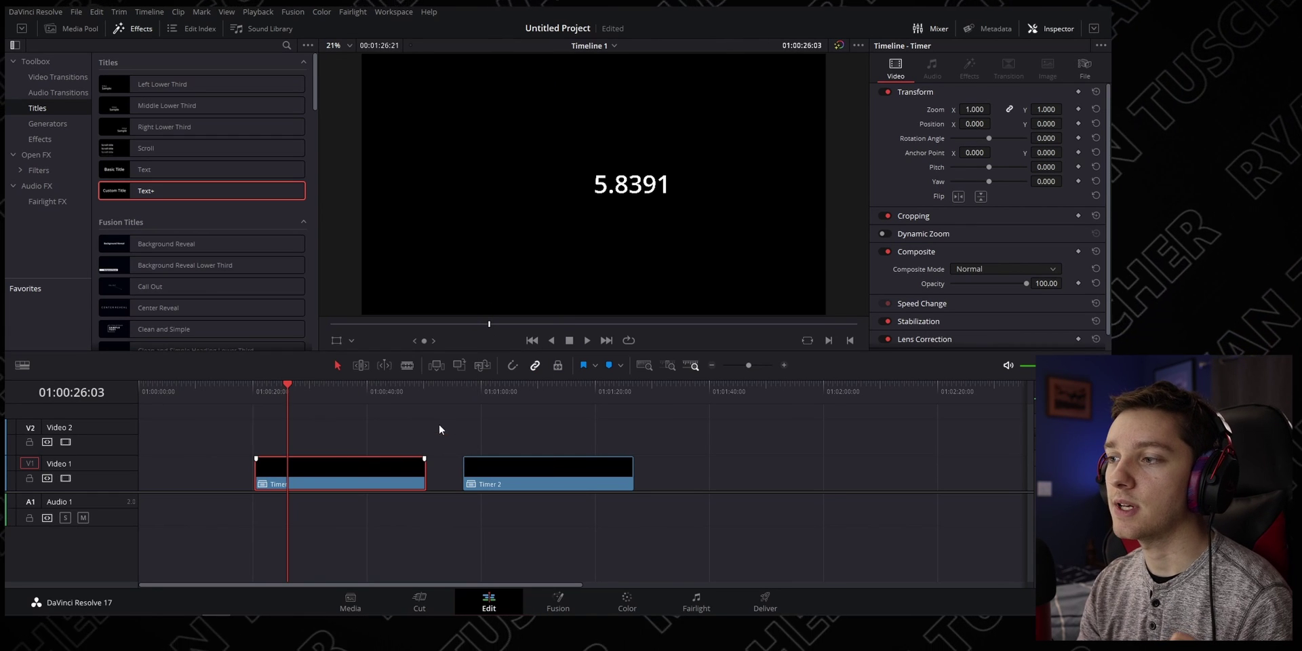
Step: Reverse the speed of Timer 2 and play the timeline to check both countdowns
left_click(560, 471)
right_click(559, 470)
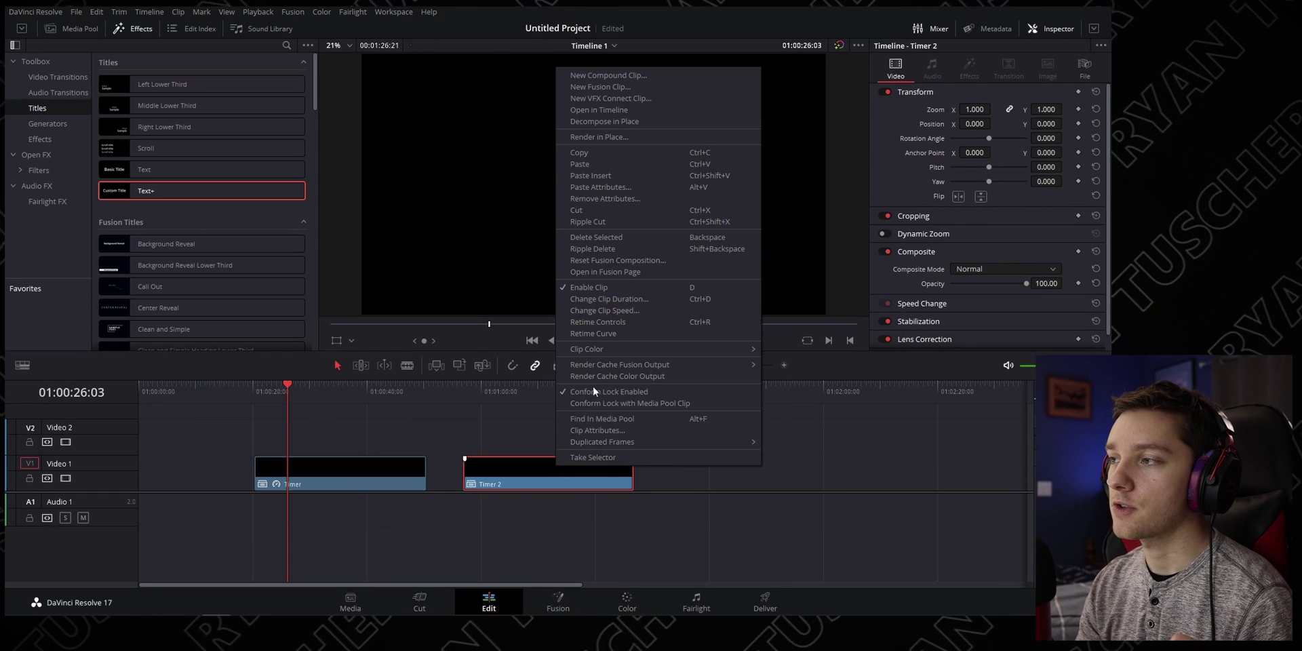
left_click(617, 314)
left_click(597, 326)
left_click(637, 435)
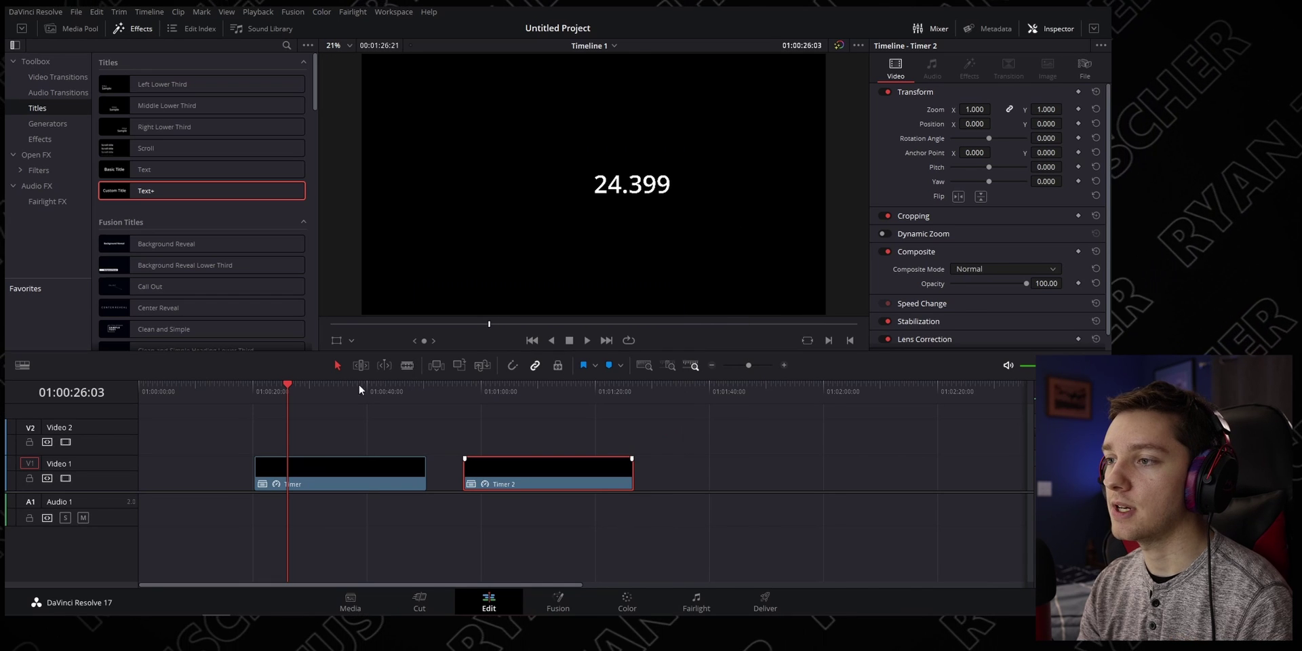
key("space")
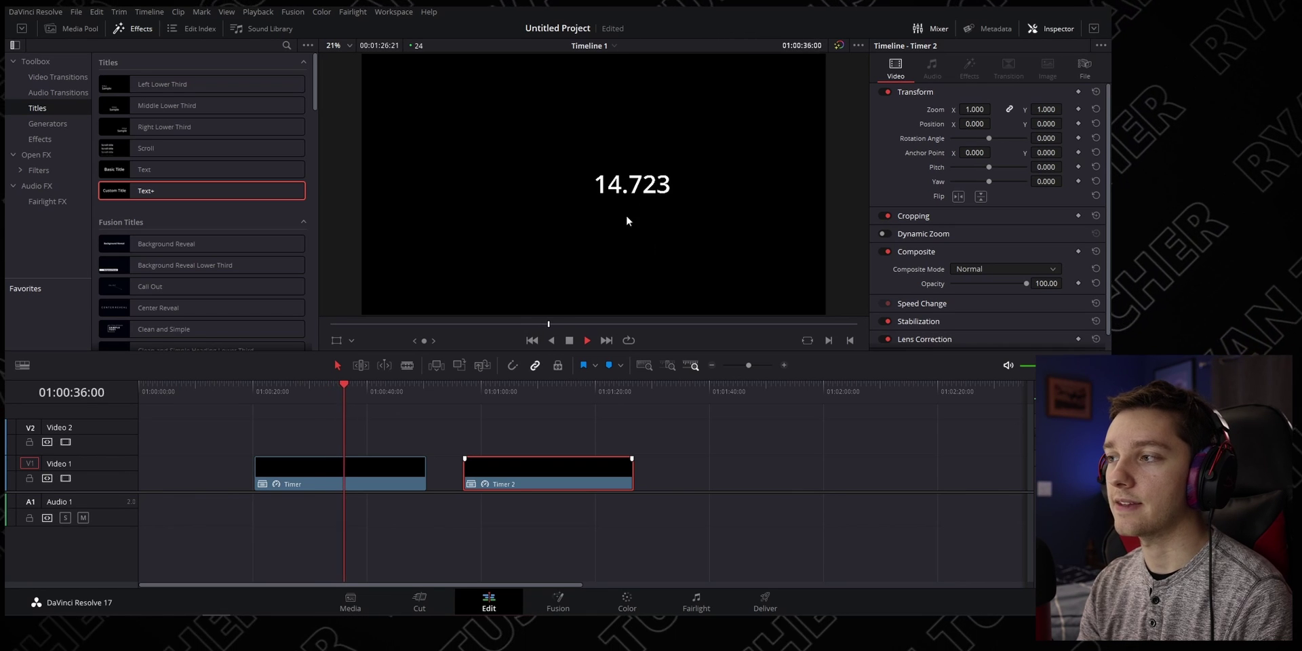
left_click(529, 389)
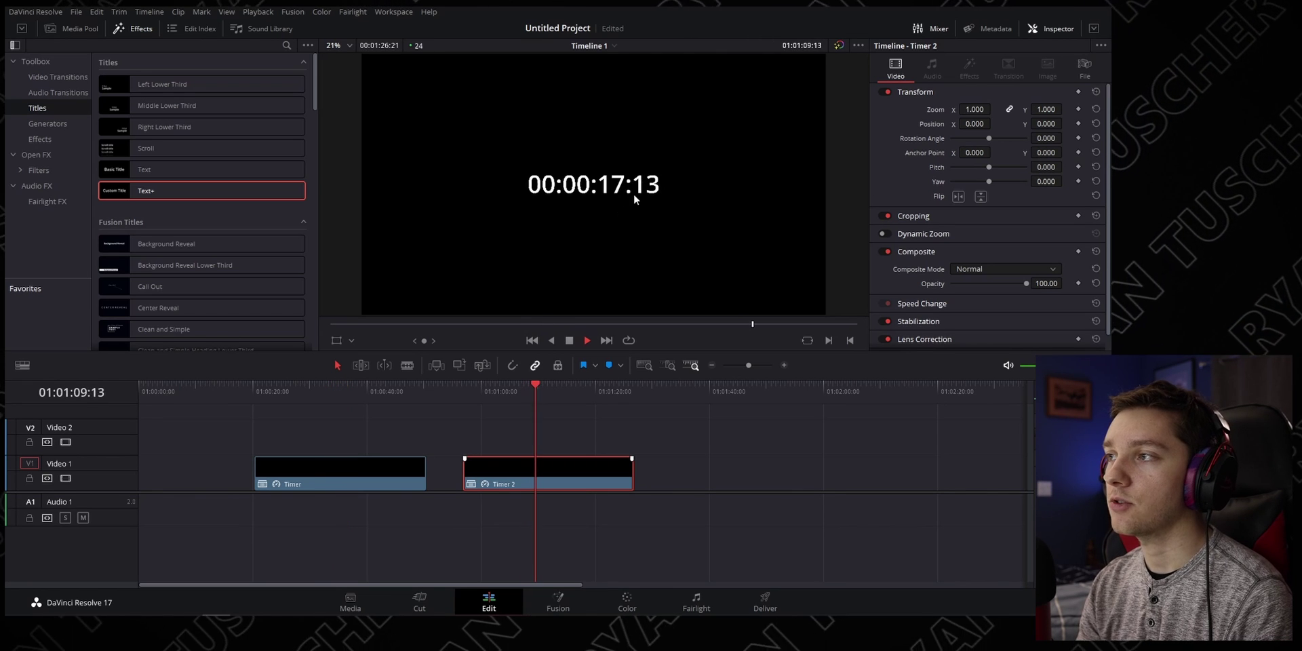
left_click(555, 396)
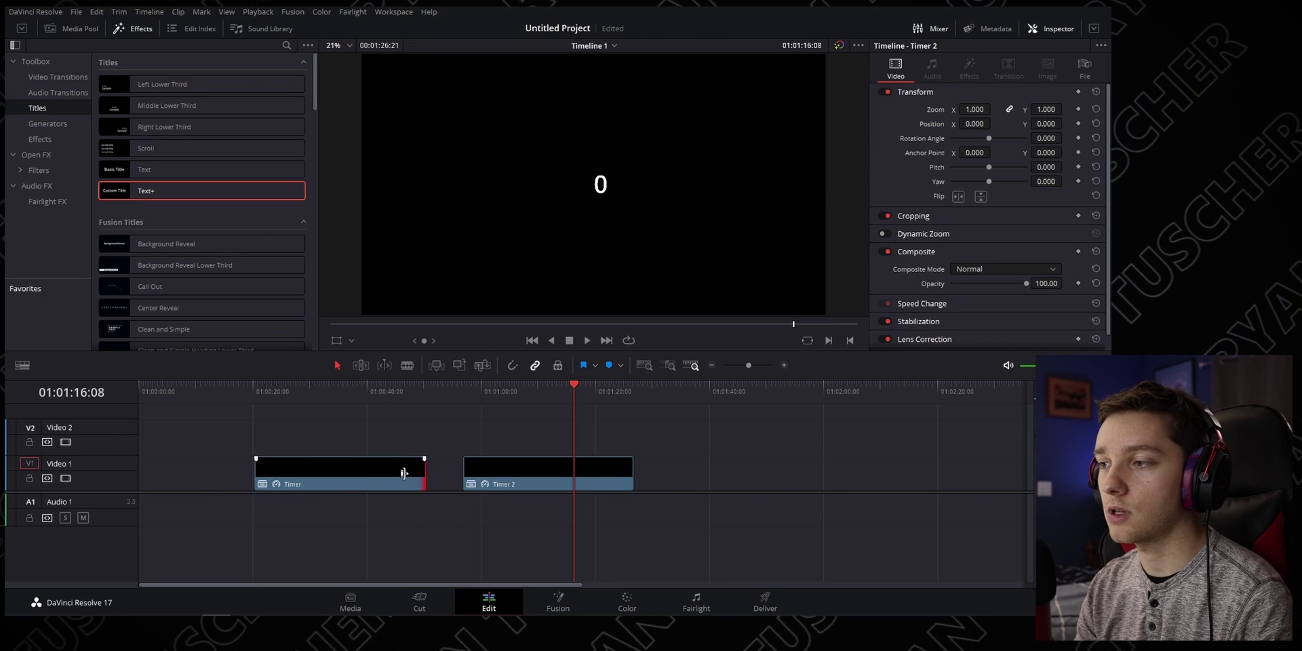
left_click(422, 475)
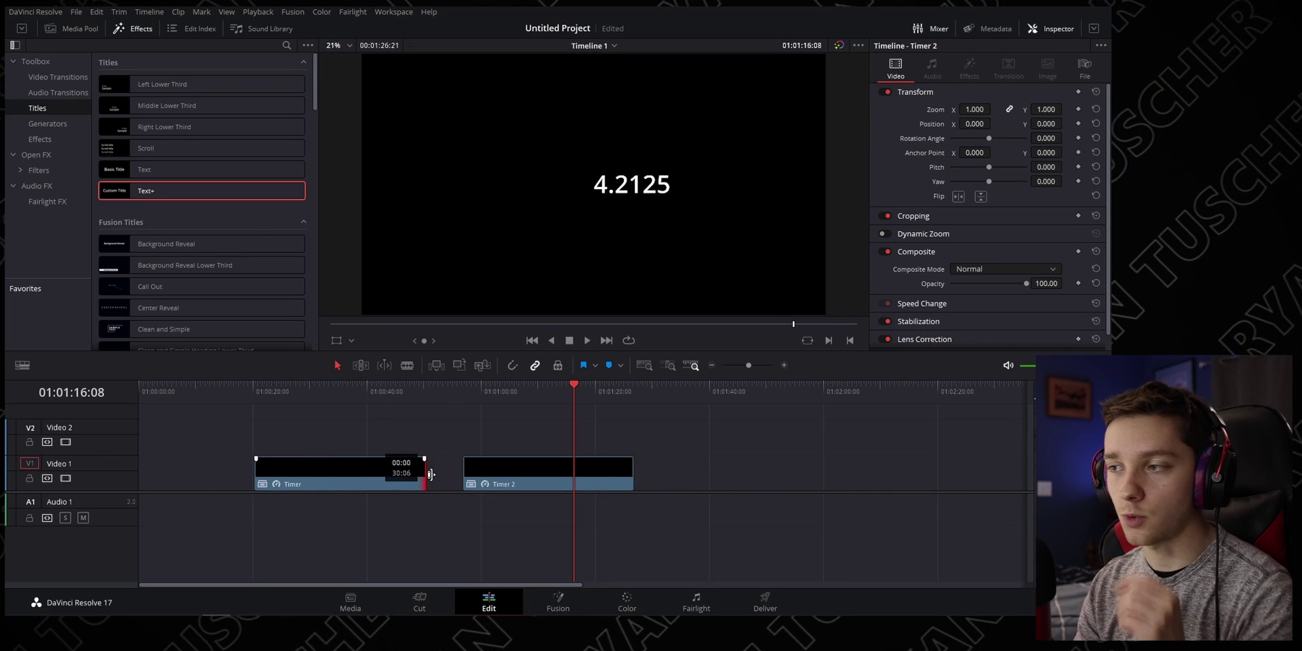
Step: Open Timer in the timeline and stretch its Text+ clip out to 00:01:00:00
right_click(339, 473)
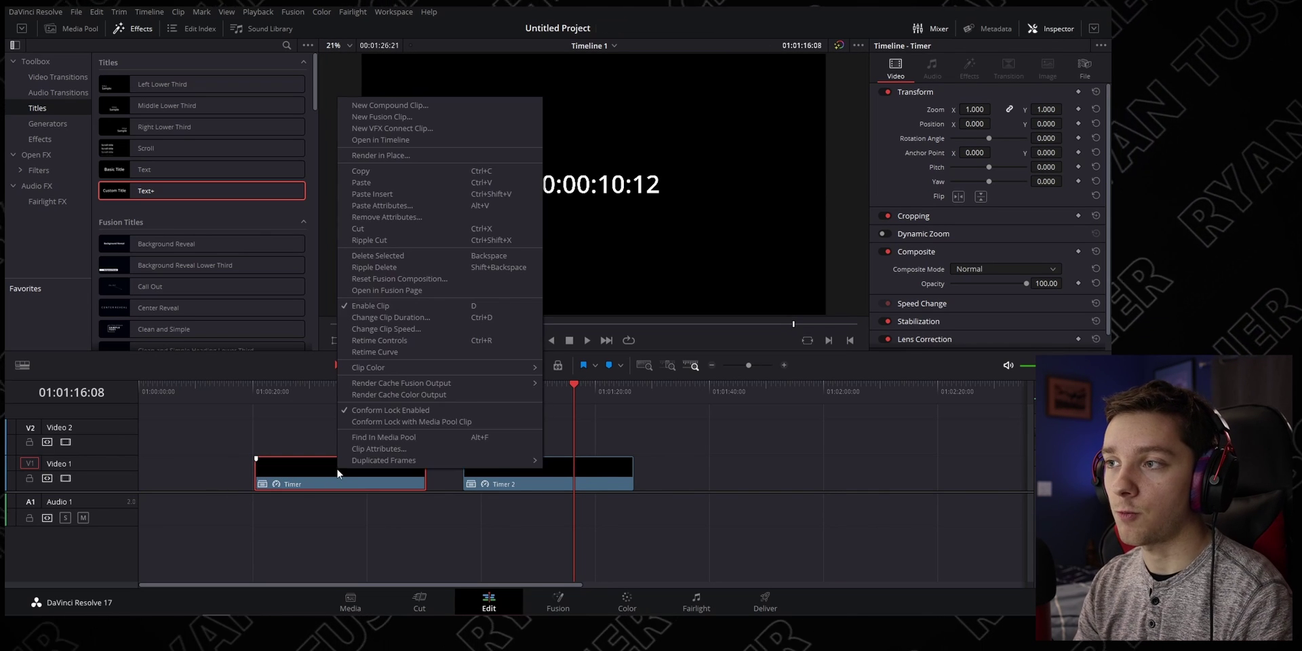
left_click(384, 139)
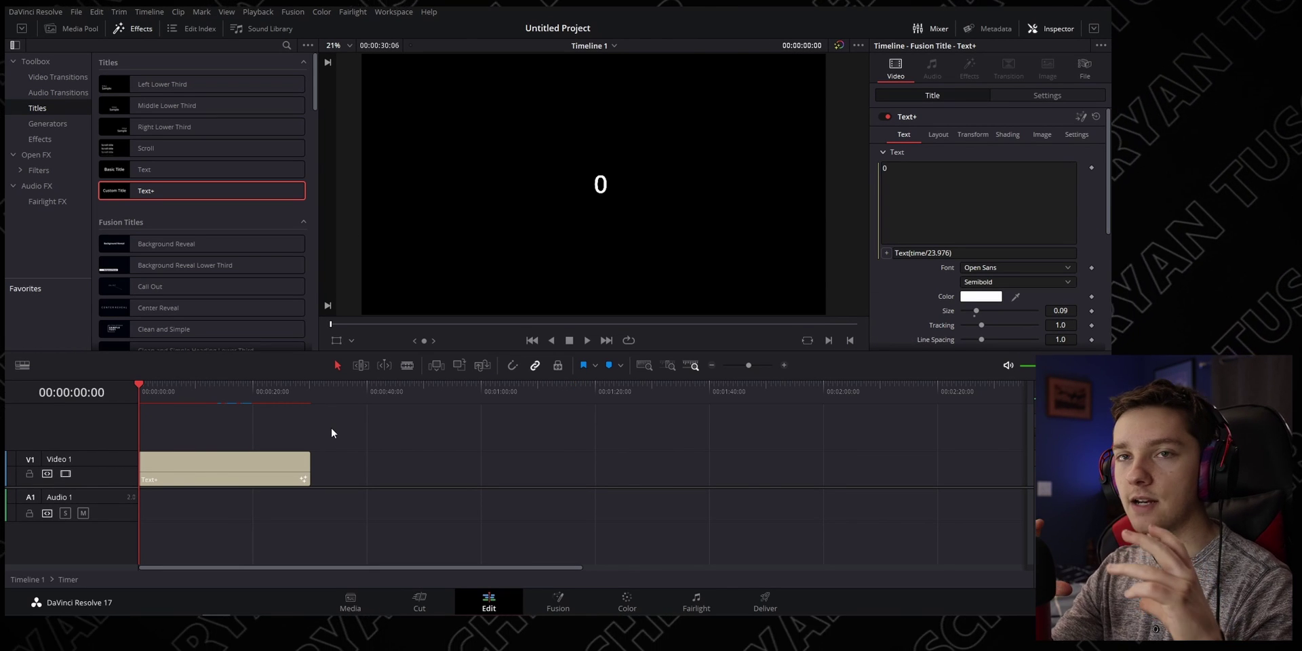
left_click(285, 468)
left_click(209, 388)
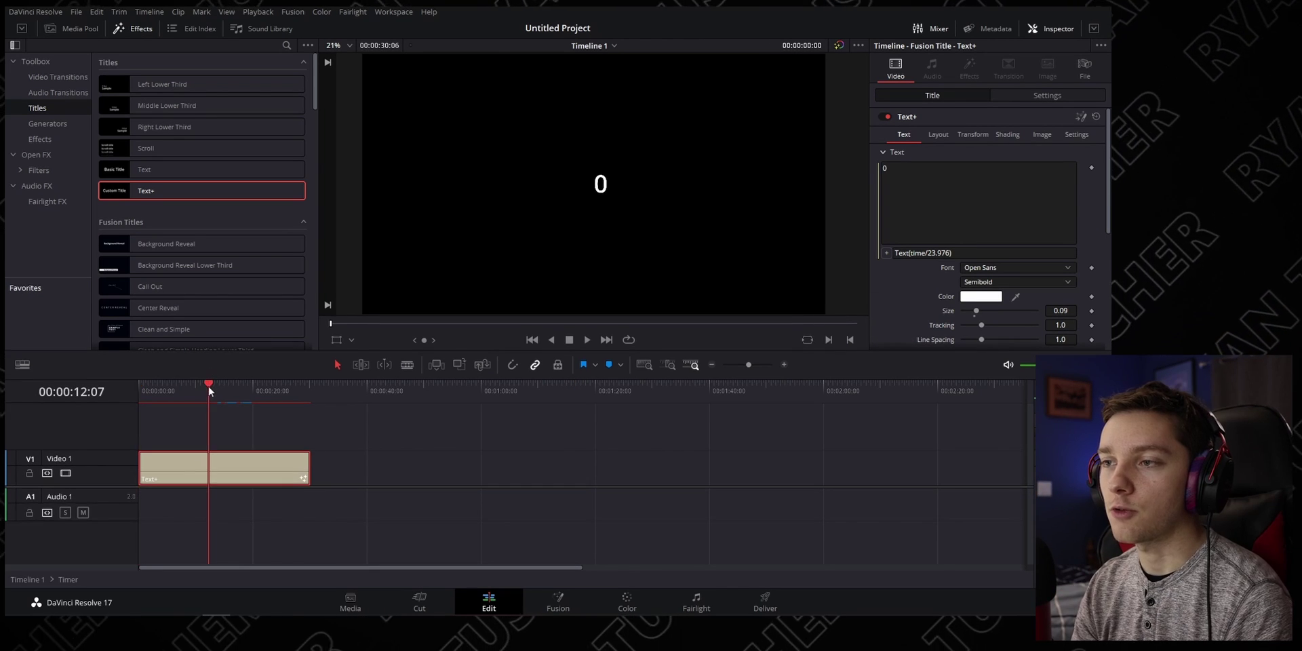
key("space")
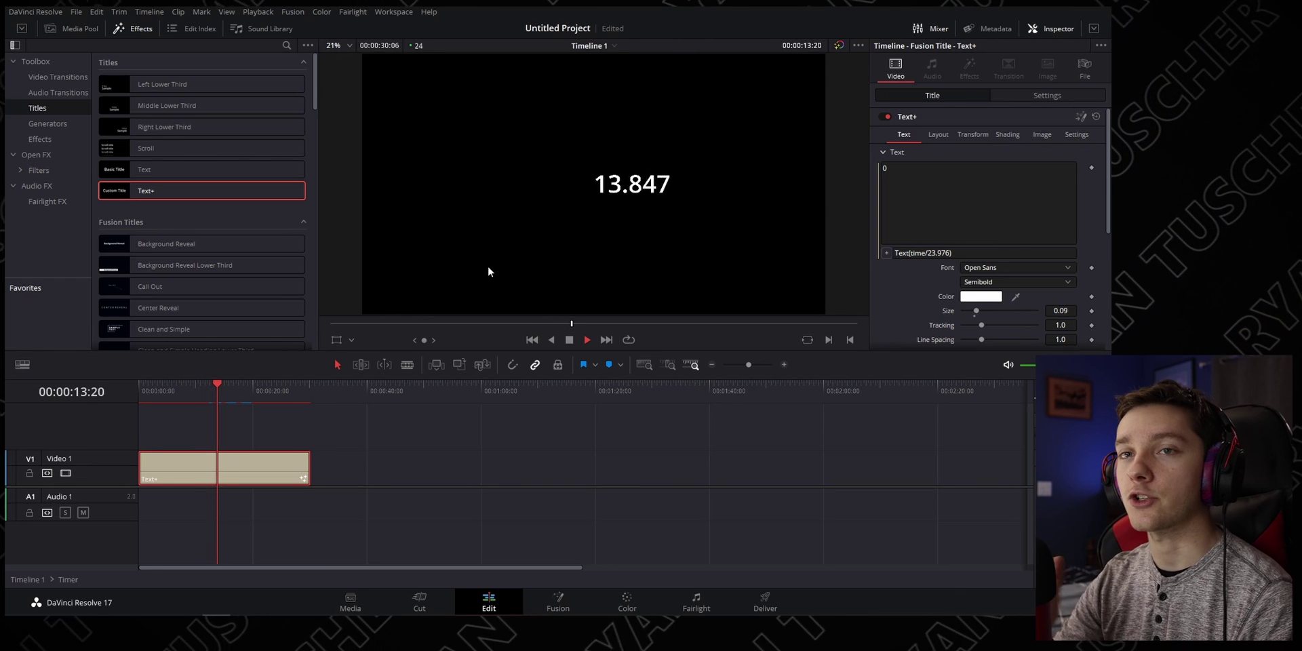
key("space")
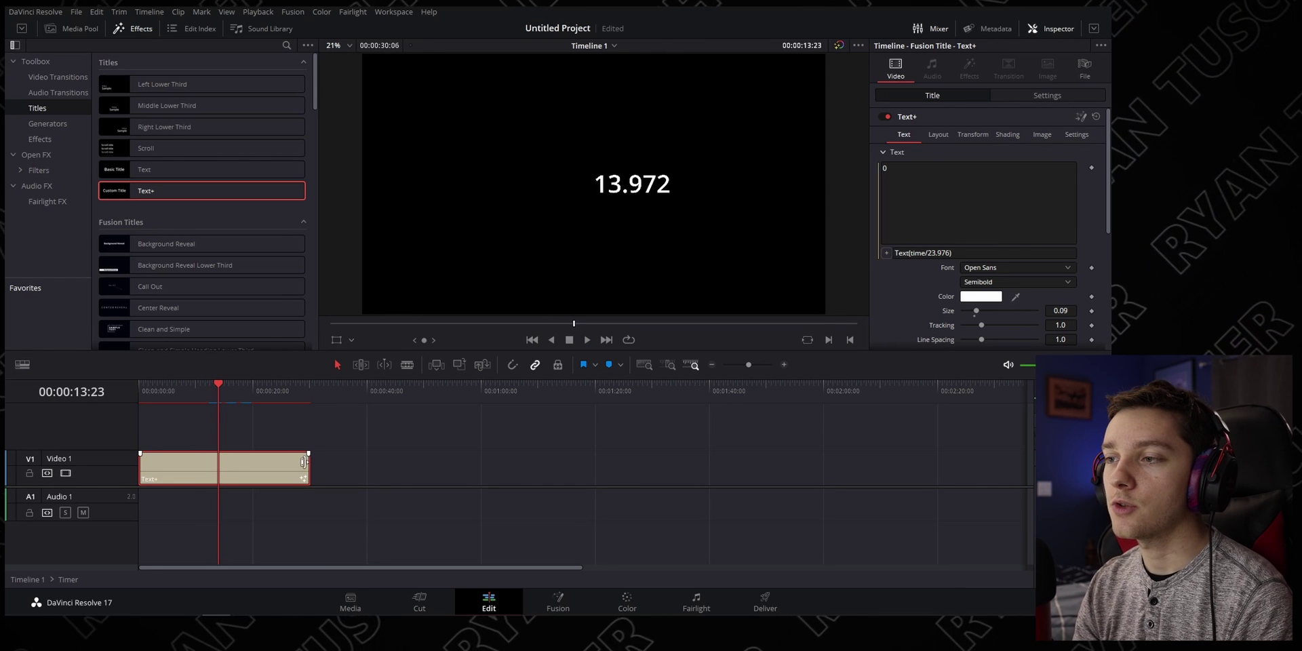
left_click_drag(309, 468, 486, 468)
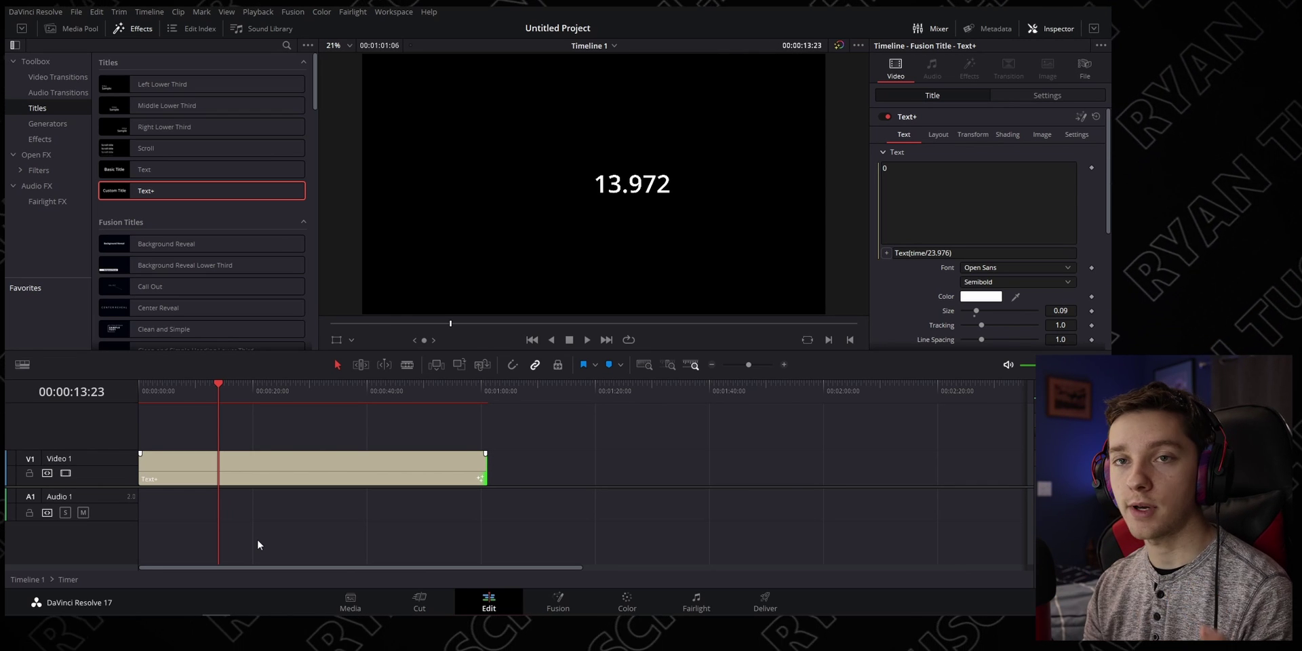
Step: Back on Timeline 1, move Timer to Video 2, extend its start earlier, and play the countdown from 60
left_click(33, 579)
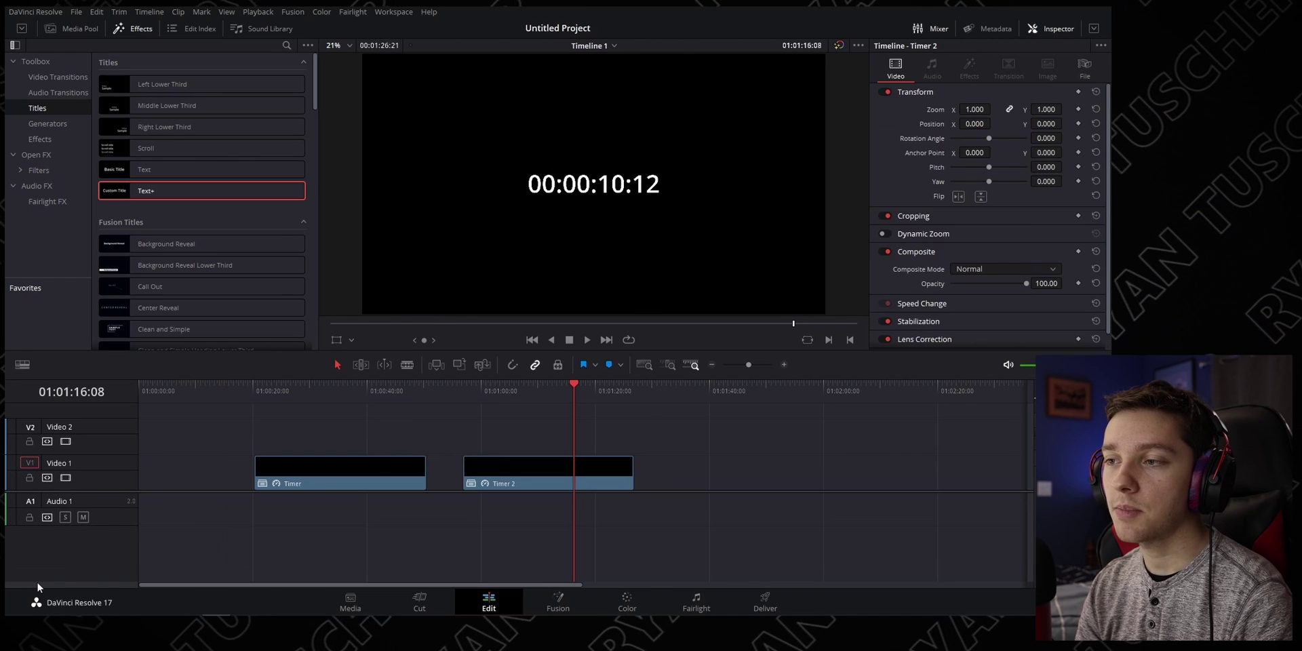
left_click_drag(347, 458, 608, 439)
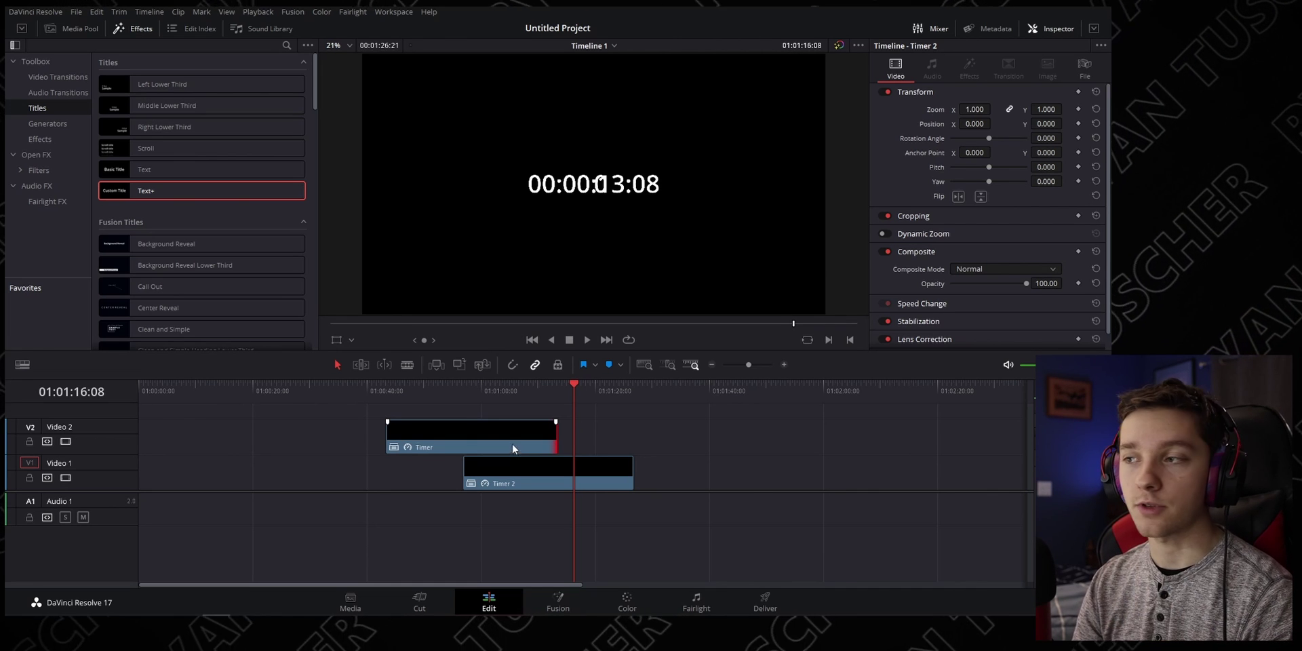
left_click_drag(390, 431, 211, 430)
left_click(215, 392)
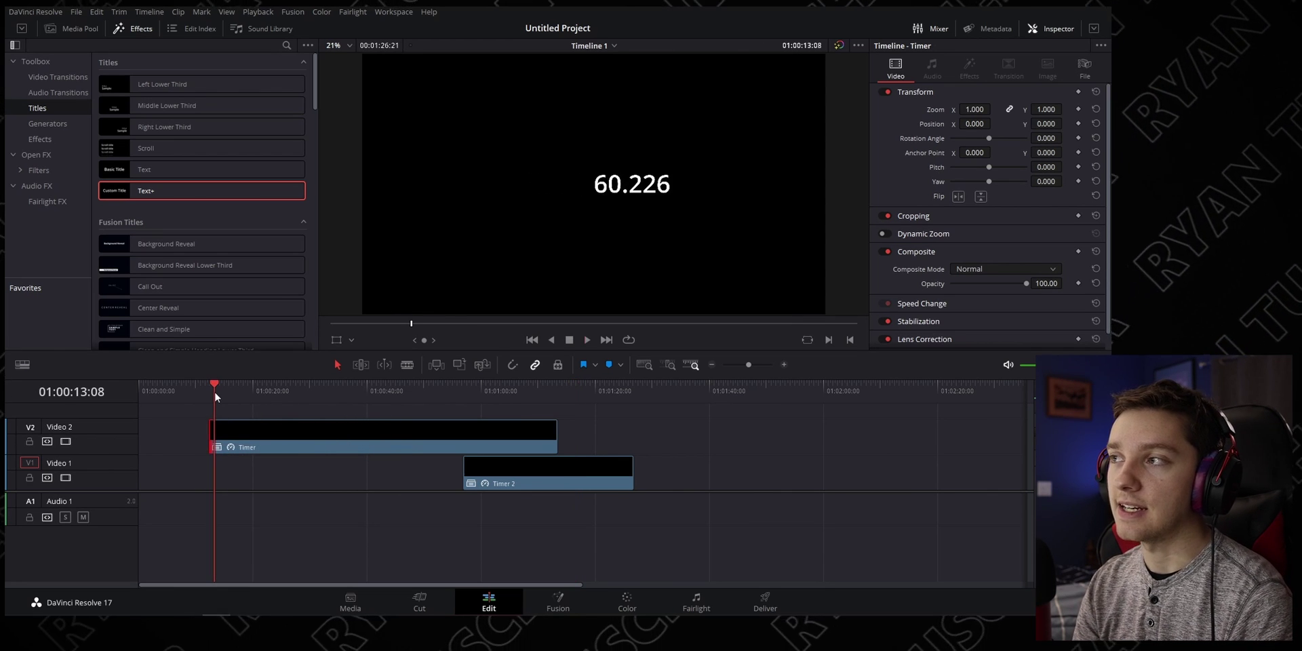
key("space")
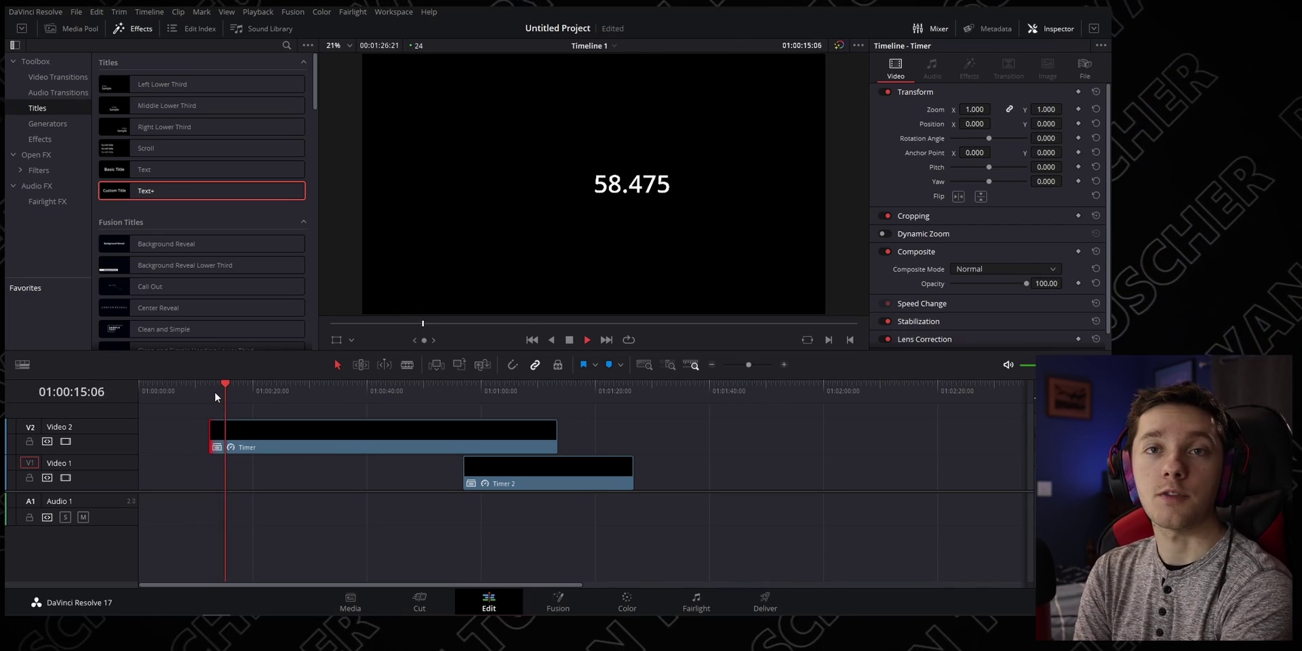